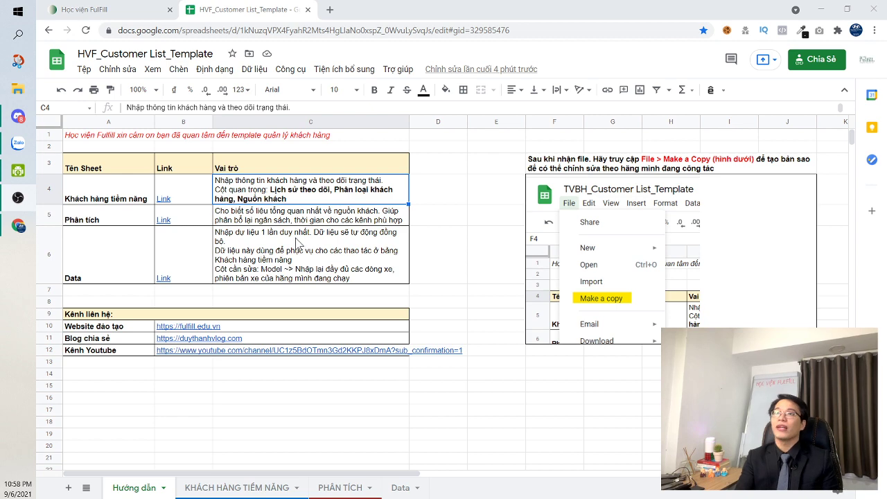
# - Switch from the template spreadsheet to the Học viện FulFill catalogue listing the 'File Quản lý khách hàng tinh gọn cho sales' course
pyautogui.click(298, 242)
pyautogui.click(129, 7)
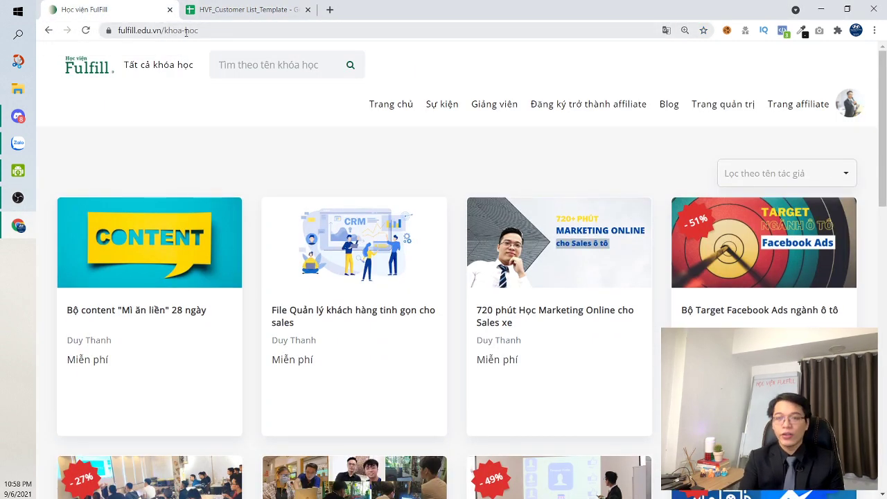
pyautogui.press('ctrl')
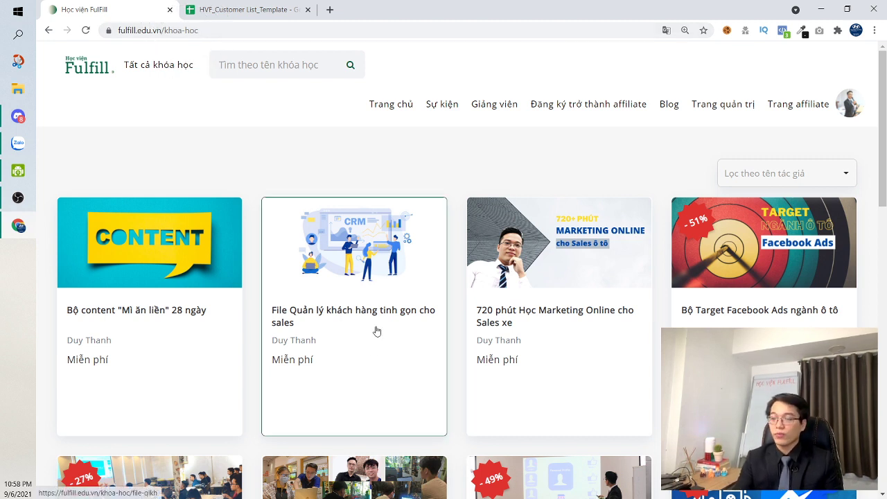
pyautogui.press('ctrl')
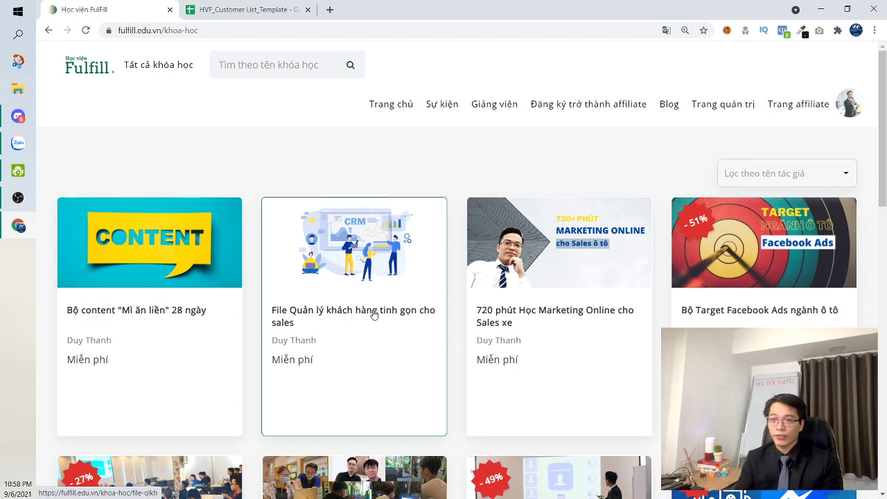
pyautogui.click(229, 8)
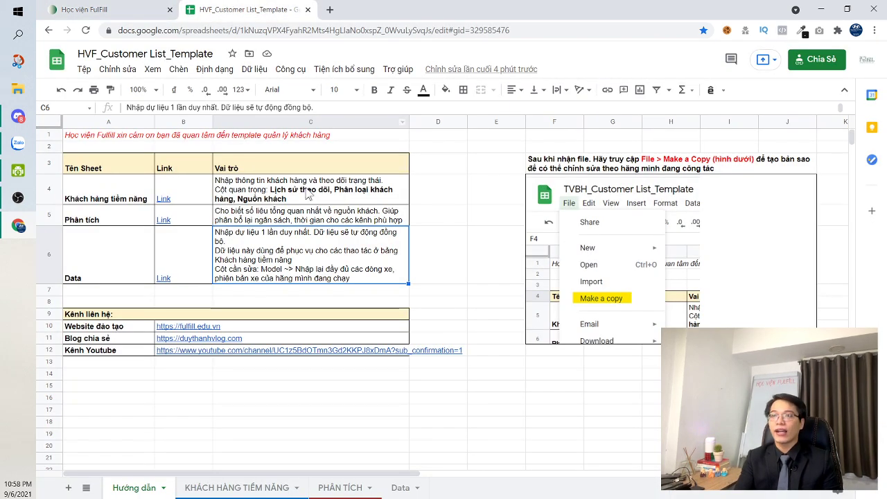
pyautogui.click(107, 9)
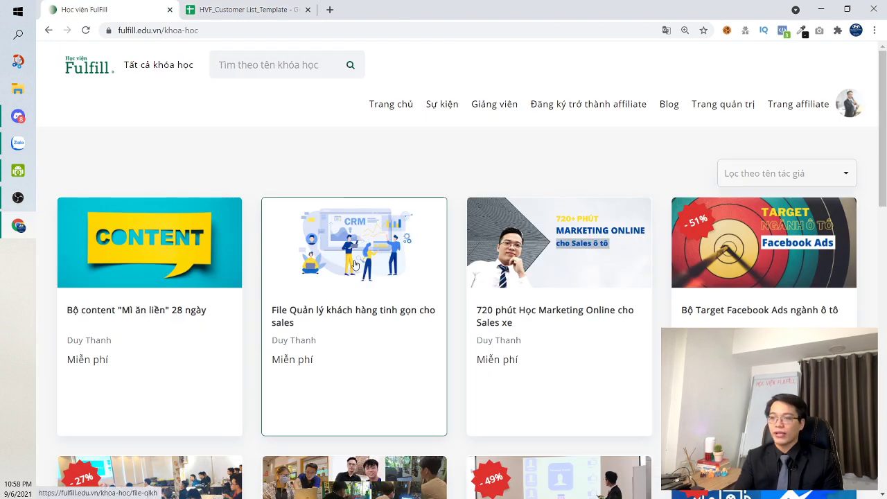
# - Start the course with Vào học and open its 'File quản lý khách hàng' lesson
pyautogui.scroll(-3, 355, 264)
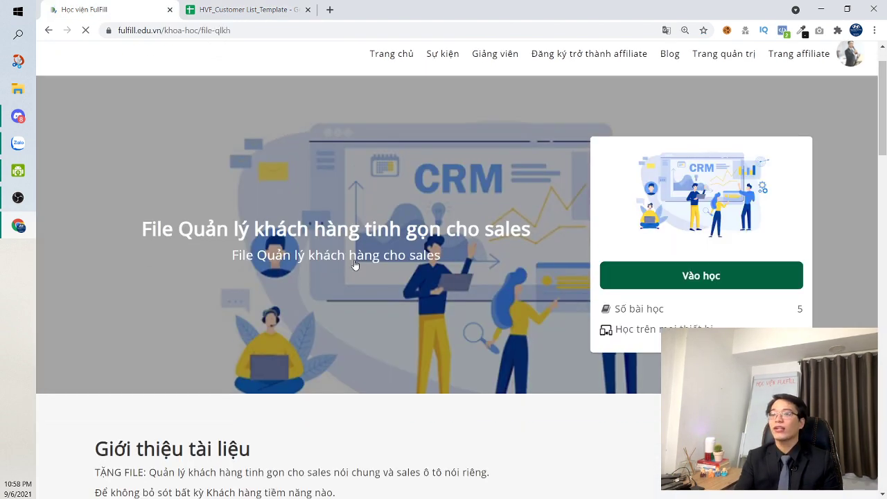
pyautogui.click(681, 191)
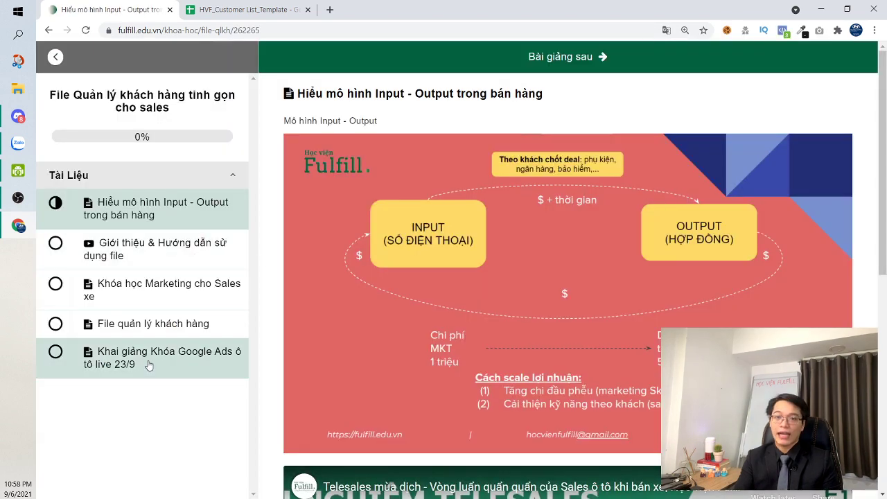
pyautogui.click(166, 339)
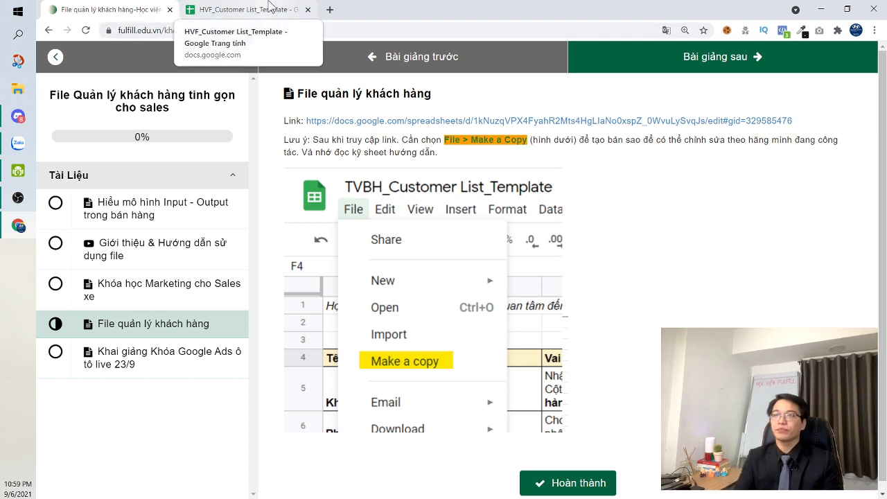
pyautogui.click(170, 9)
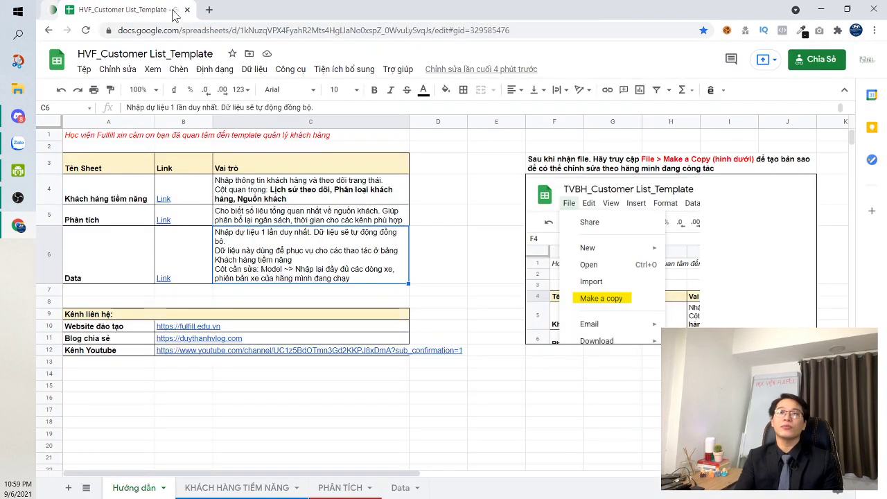
pyautogui.click(435, 238)
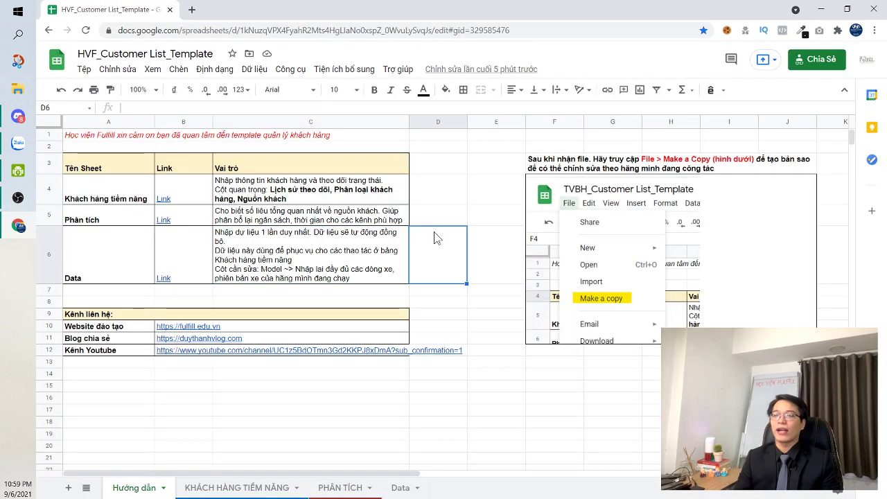
pyautogui.click(577, 169)
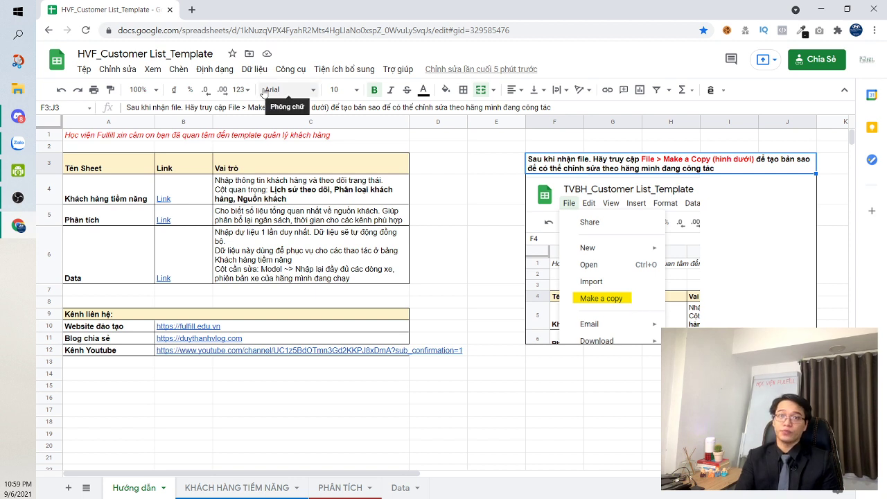
pyautogui.click(84, 70)
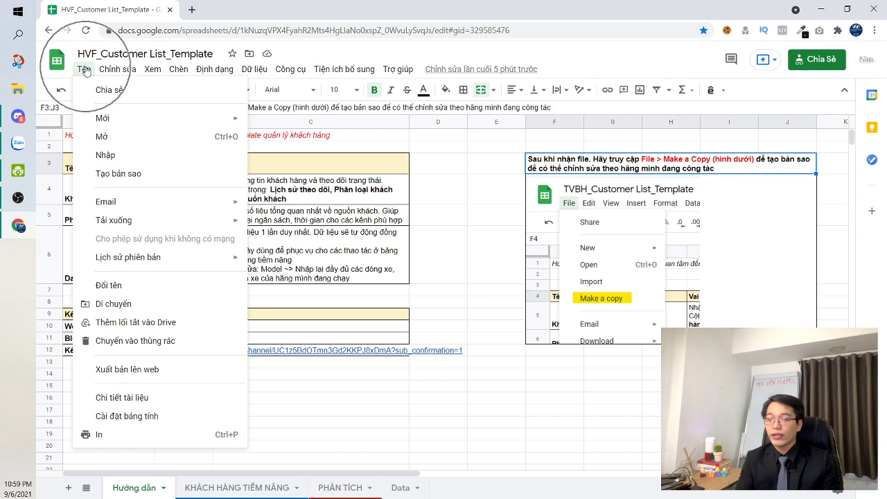
pyautogui.click(155, 183)
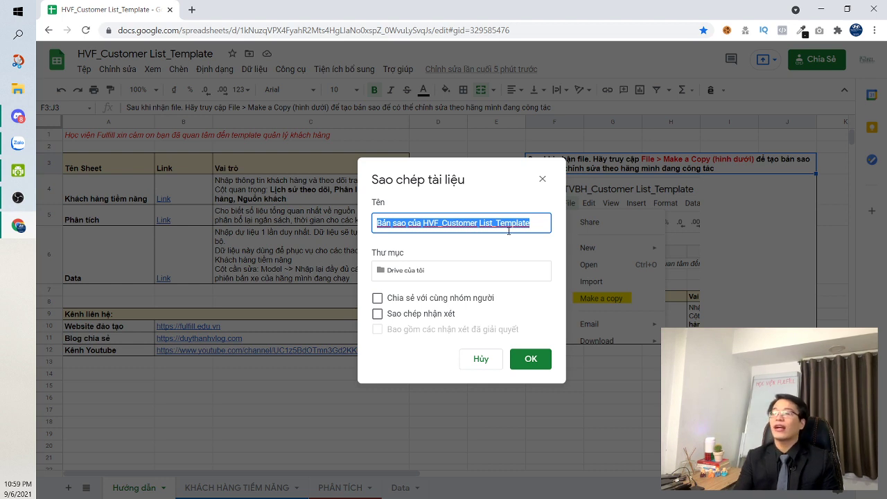
pyautogui.press('ctrl')
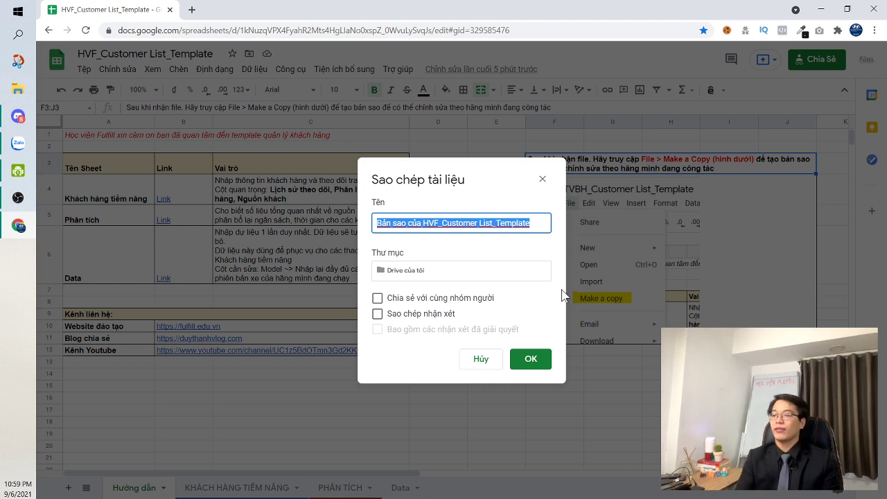
pyautogui.click(531, 359)
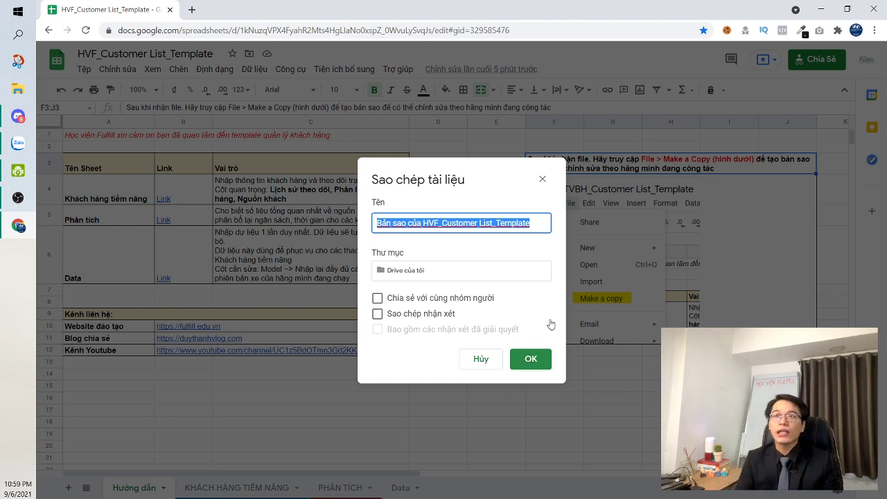
pyautogui.click(541, 179)
pyautogui.click(323, 182)
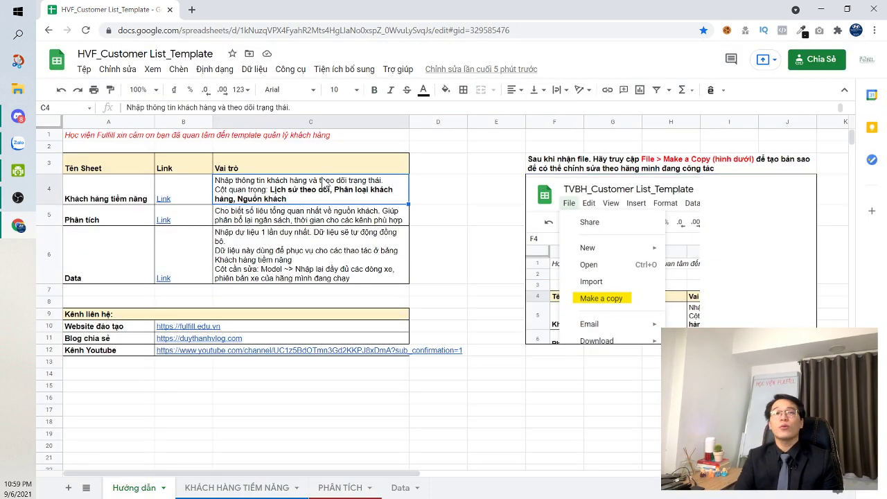
pyautogui.click(84, 69)
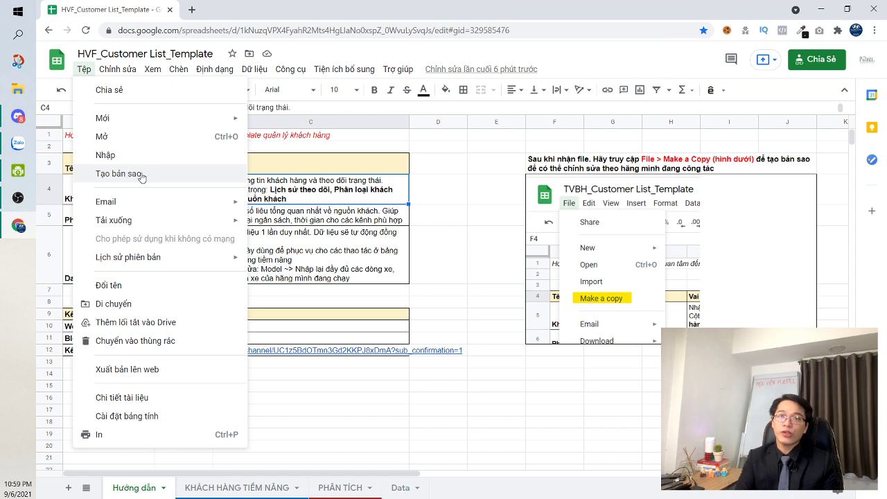
pyautogui.click(444, 201)
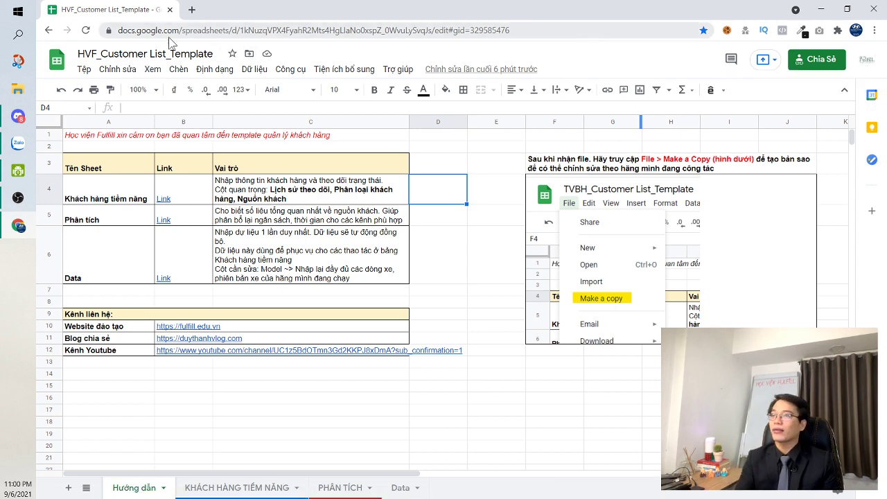
pyautogui.click(84, 69)
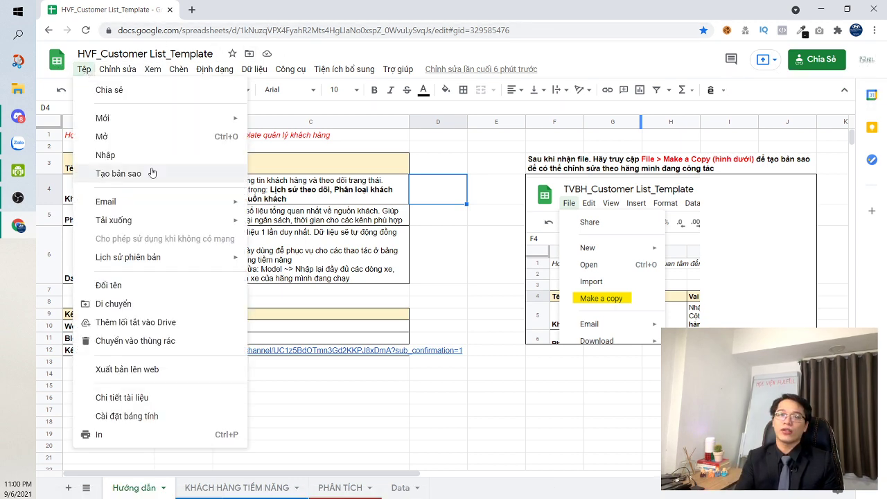
pyautogui.click(349, 217)
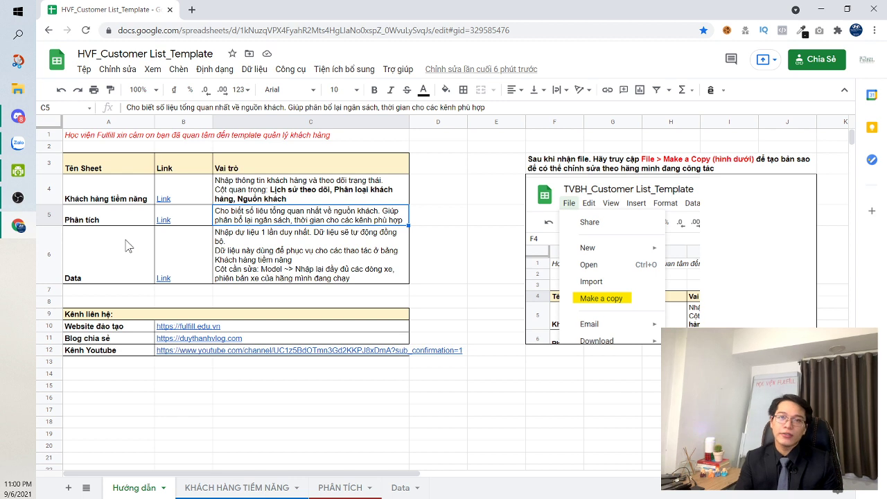
# - Walk through the sheet names and roles in A4:C6, then go to the KHÁCH HÀNG TIỀM NĂNG sheet
pyautogui.moveTo(103, 189); pyautogui.dragTo(296, 235)
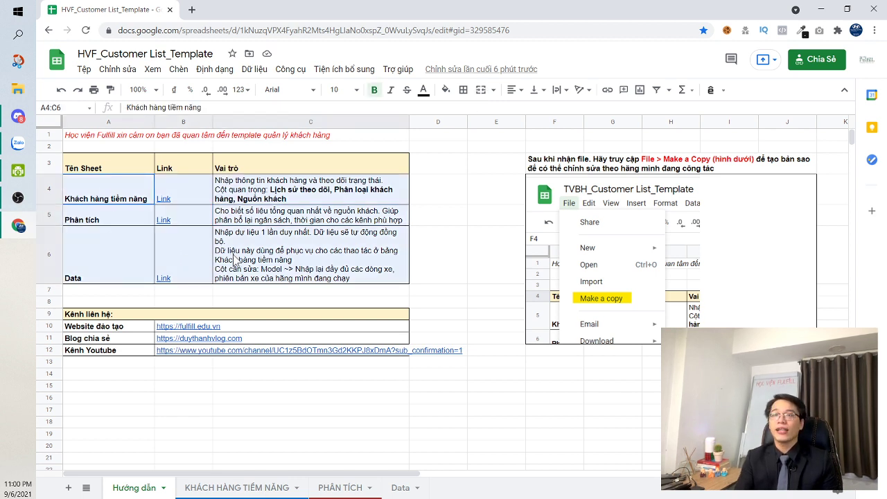
pyautogui.click(295, 234)
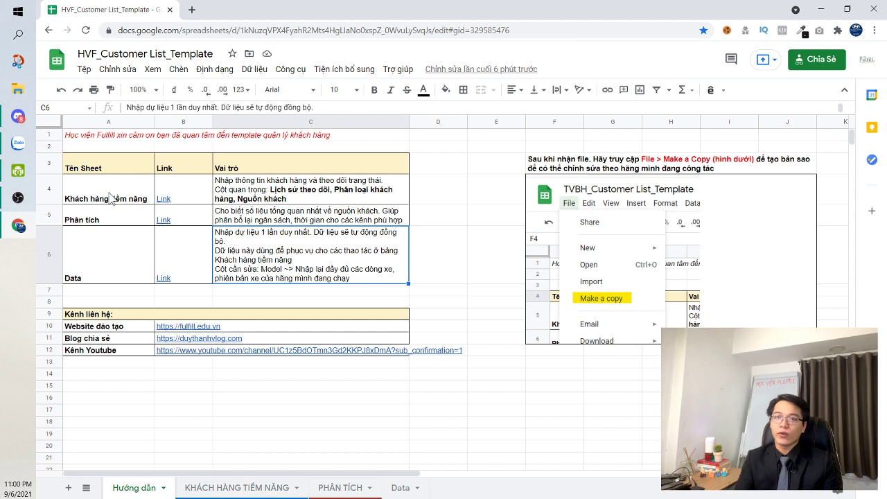
pyautogui.click(110, 196)
pyautogui.click(111, 226)
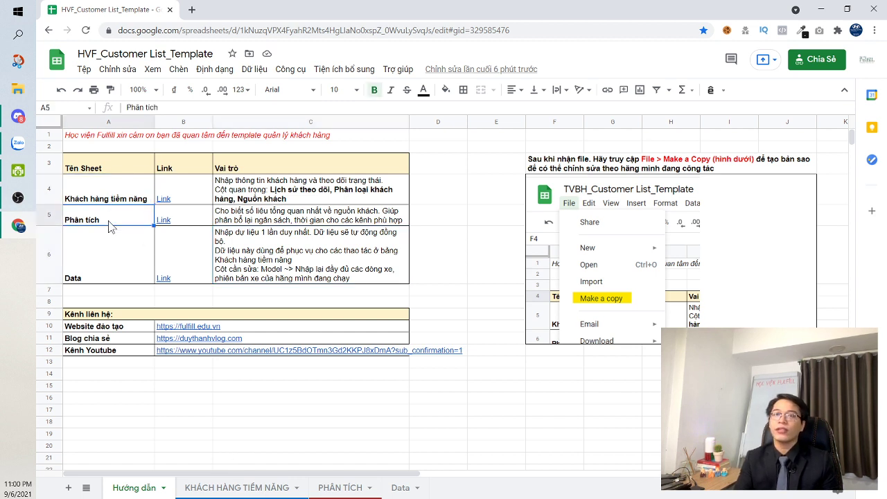
pyautogui.click(124, 279)
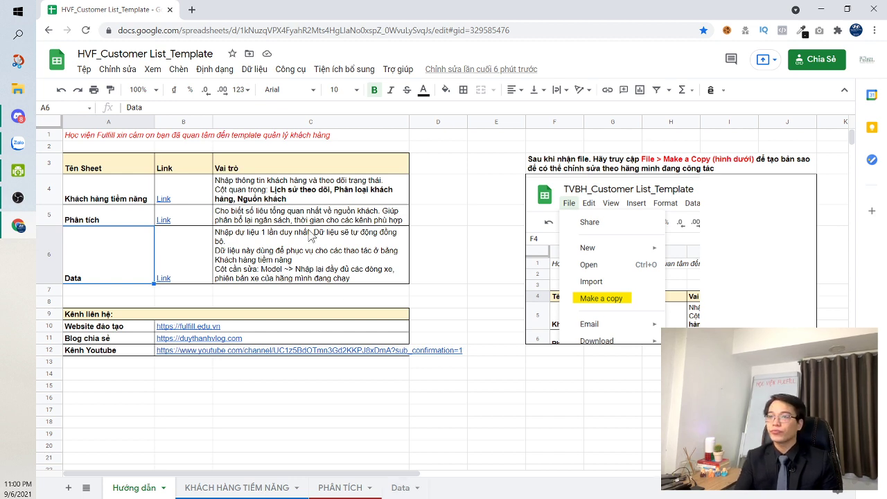
pyautogui.click(322, 201)
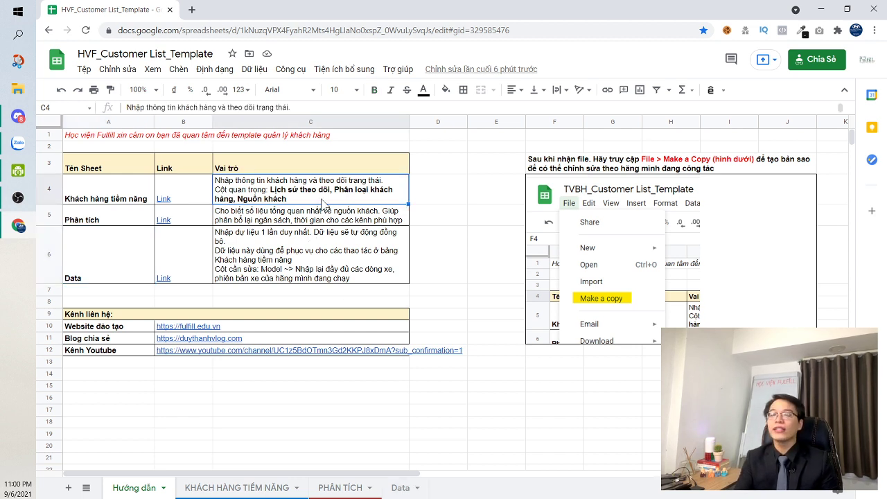
pyautogui.click(254, 489)
pyautogui.scroll(1, 304, 330)
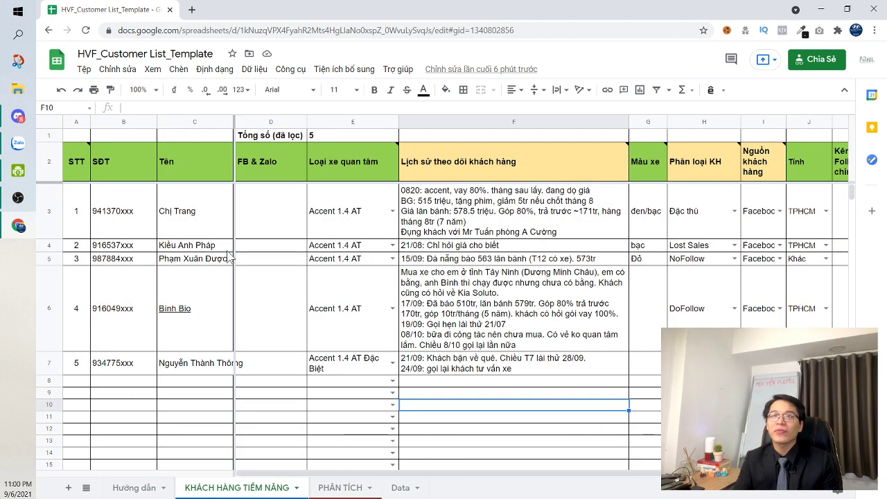
pyautogui.click(117, 168)
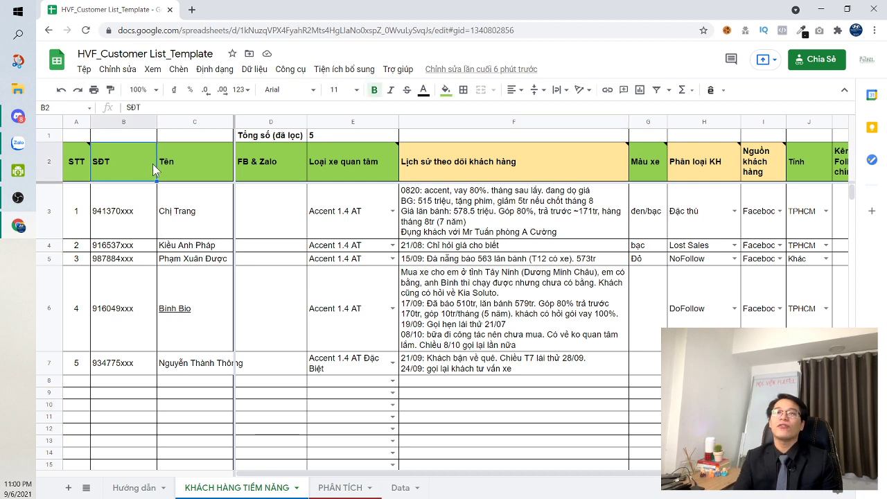
pyautogui.press('Right')
pyautogui.press('Right')
pyautogui.press('Right')
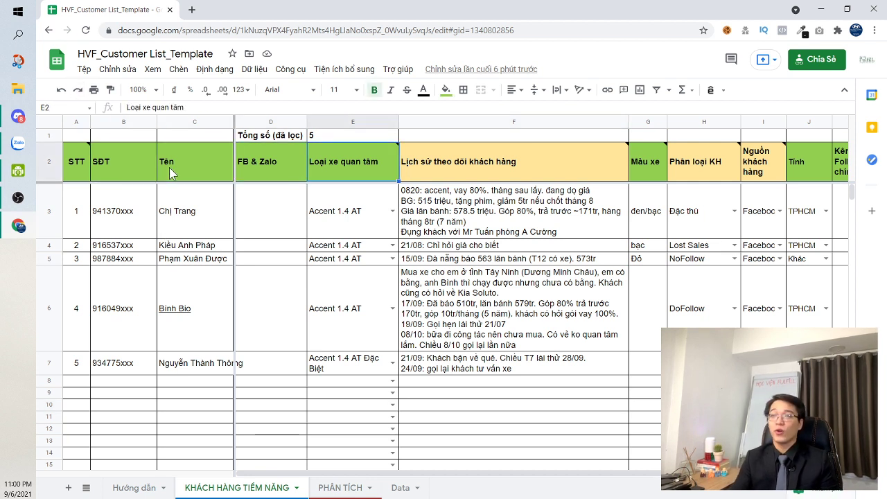
pyautogui.press('Left')
pyautogui.press('Right')
pyautogui.press('Left')
pyautogui.press('Right')
pyautogui.press('Left')
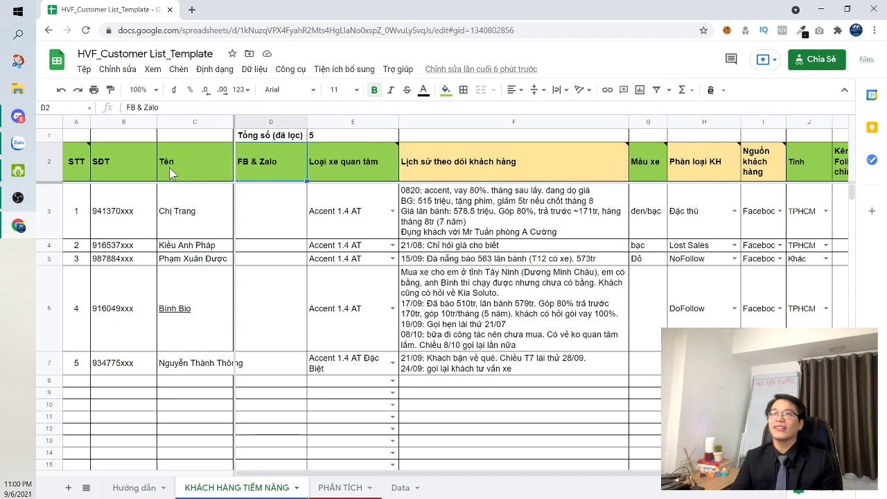
pyautogui.press('Right')
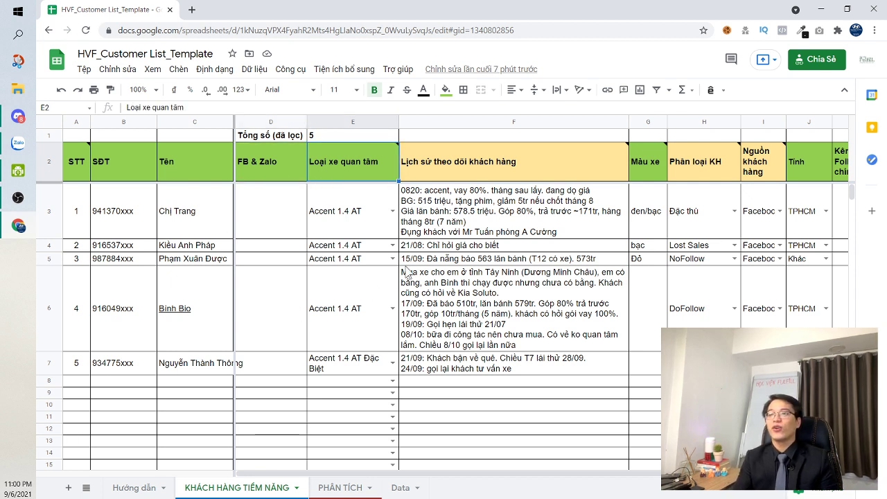
pyautogui.click(392, 211)
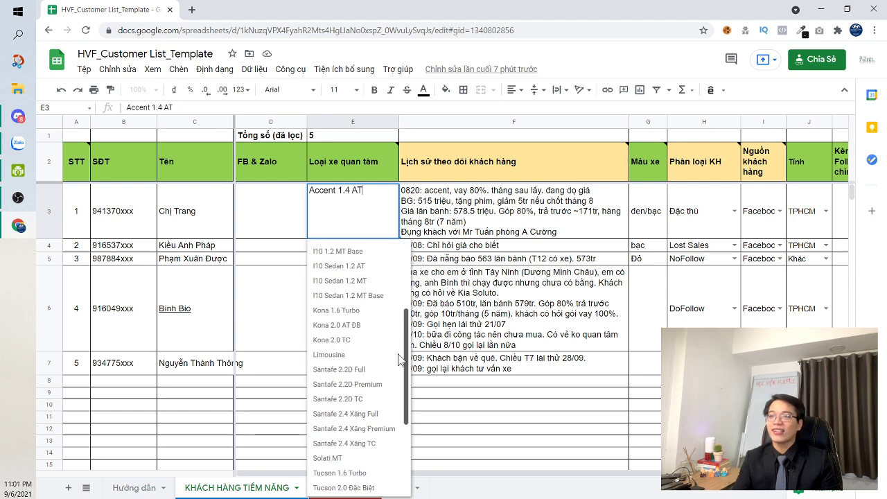
pyautogui.moveTo(407, 259); pyautogui.dragTo(411, 235)
pyautogui.scroll(-5, 389, 474)
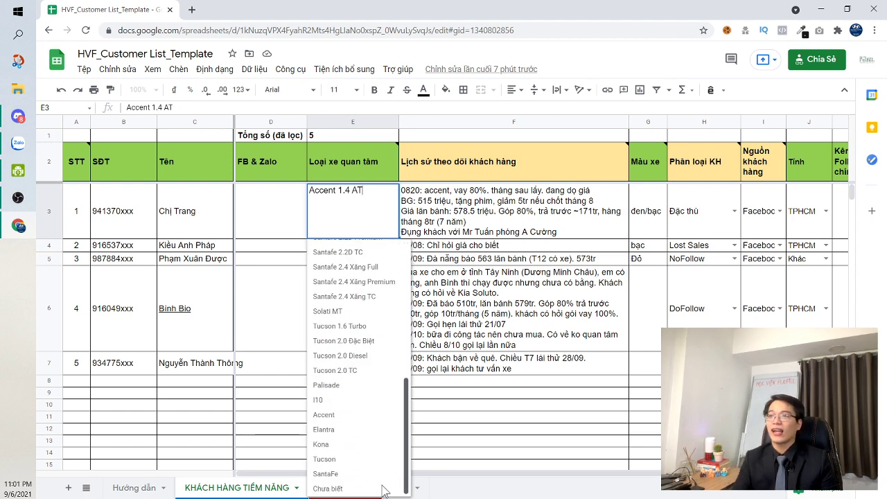
pyautogui.scroll(5, 388, 475)
pyautogui.scroll(-5, 393, 469)
pyautogui.moveTo(406, 415)
pyautogui.mouseDown()
pyautogui.moveTo(422, 243)
pyautogui.moveTo(417, 458)
pyautogui.mouseUp()
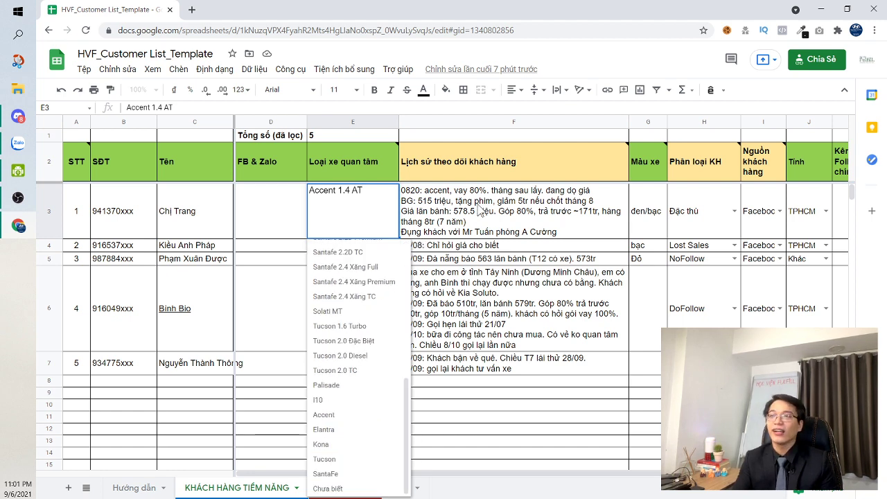
pyautogui.press('Tab')
pyautogui.click(284, 383)
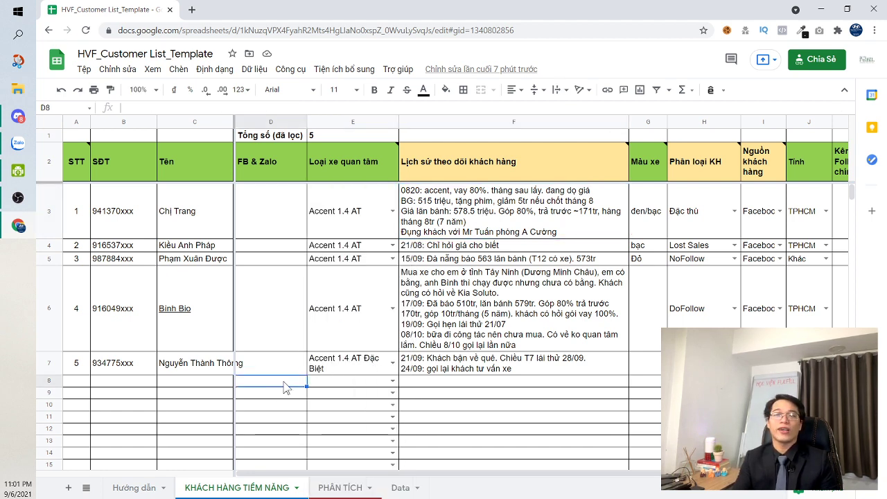
pyautogui.click(221, 367)
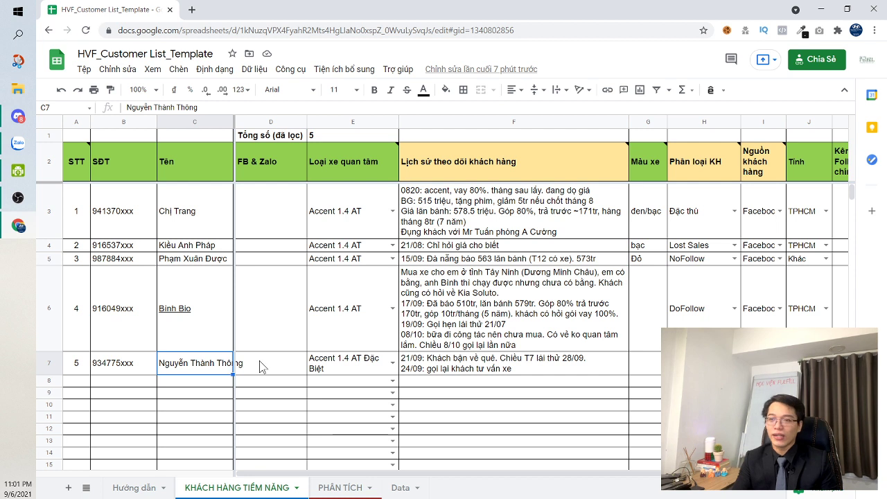
pyautogui.click(142, 361)
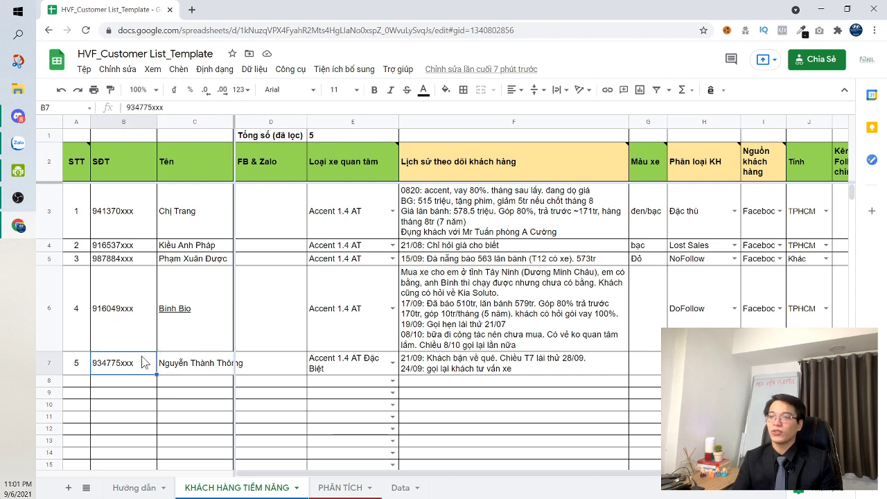
pyautogui.click(393, 369)
pyautogui.click(387, 386)
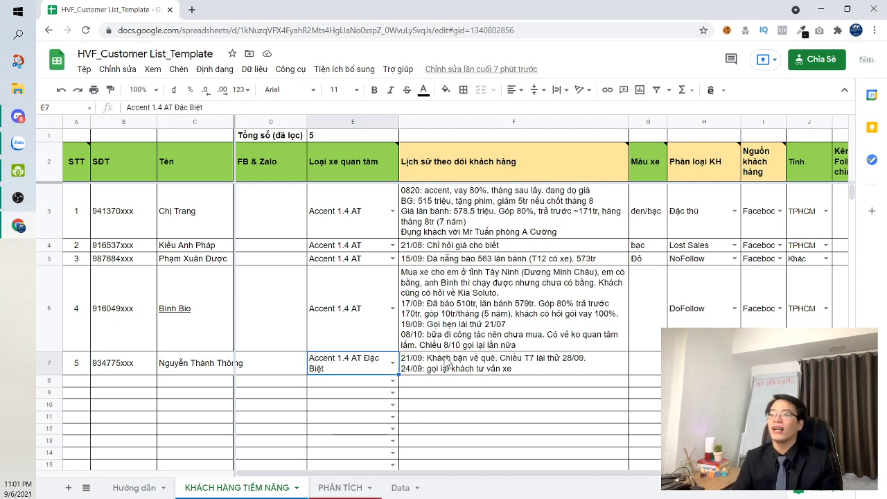
pyautogui.click(447, 364)
pyautogui.hscroll(2, 500, 251)
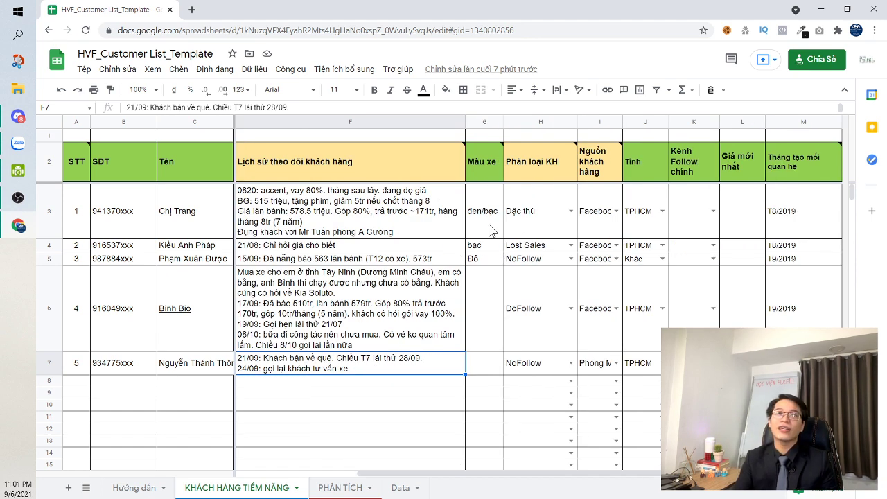
pyautogui.hscroll(-2, 489, 229)
pyautogui.hscroll(2, 489, 228)
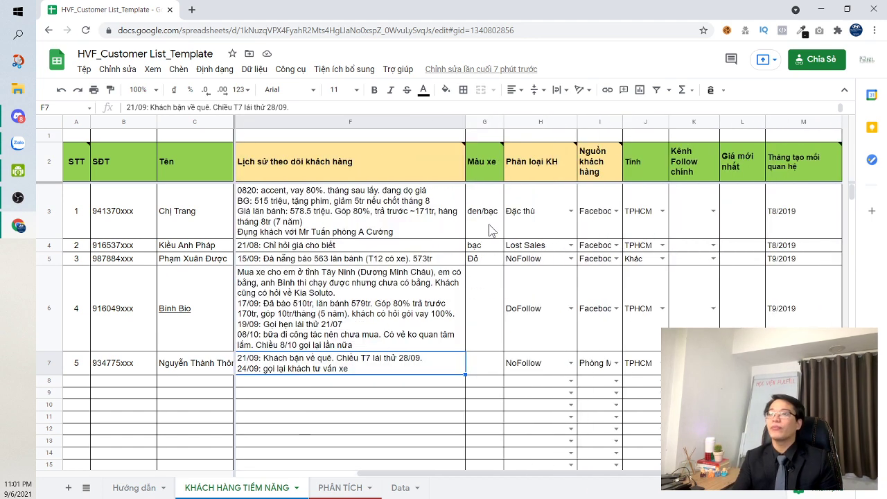
pyautogui.click(413, 186)
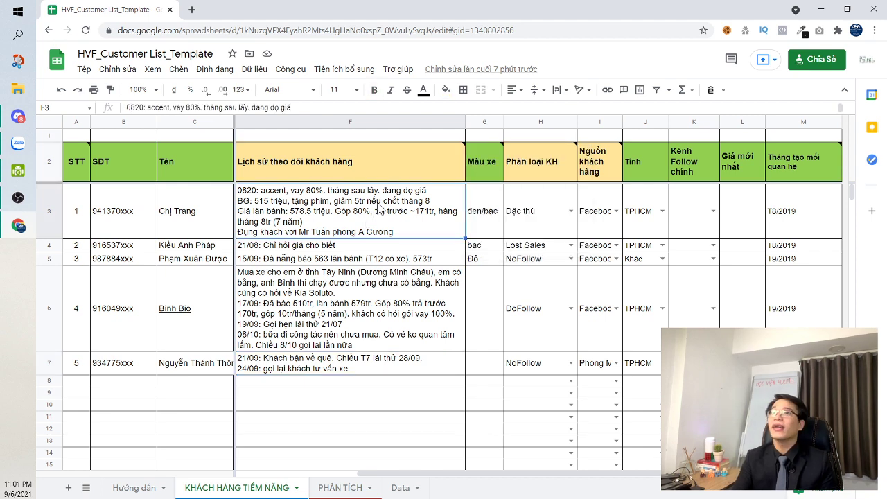
pyautogui.click(406, 176)
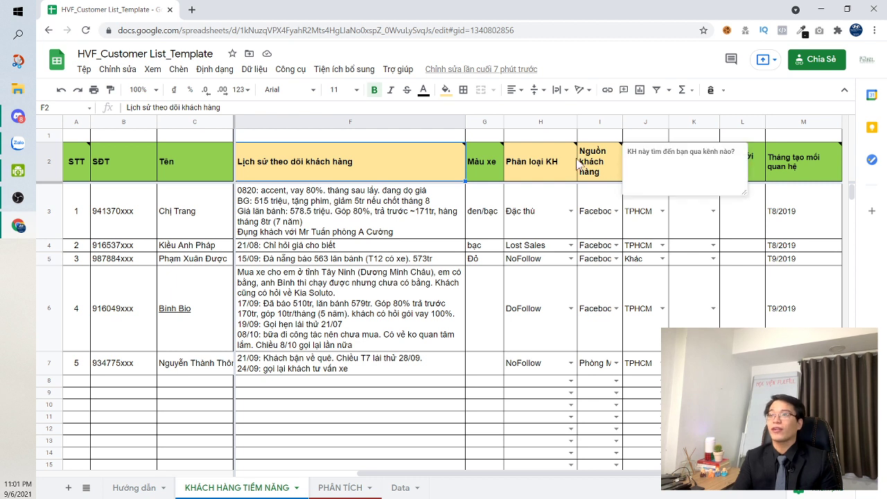
pyautogui.moveTo(573, 163)
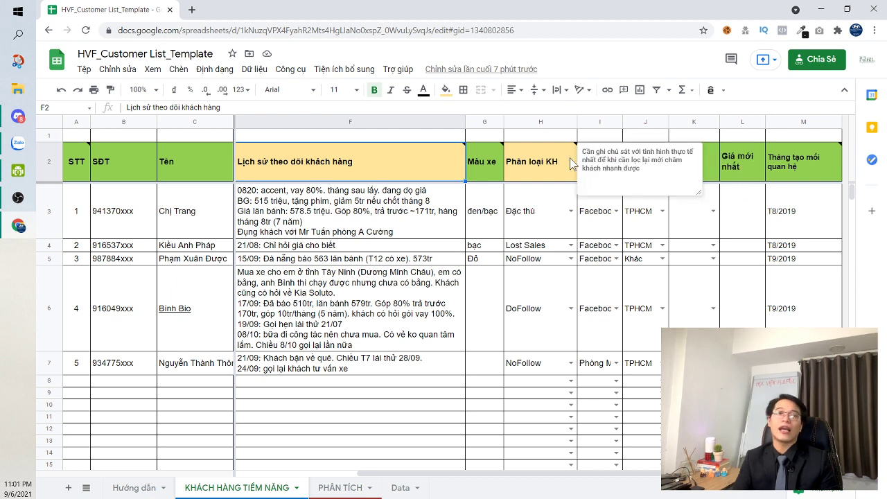
pyautogui.click(372, 157)
pyautogui.click(372, 158)
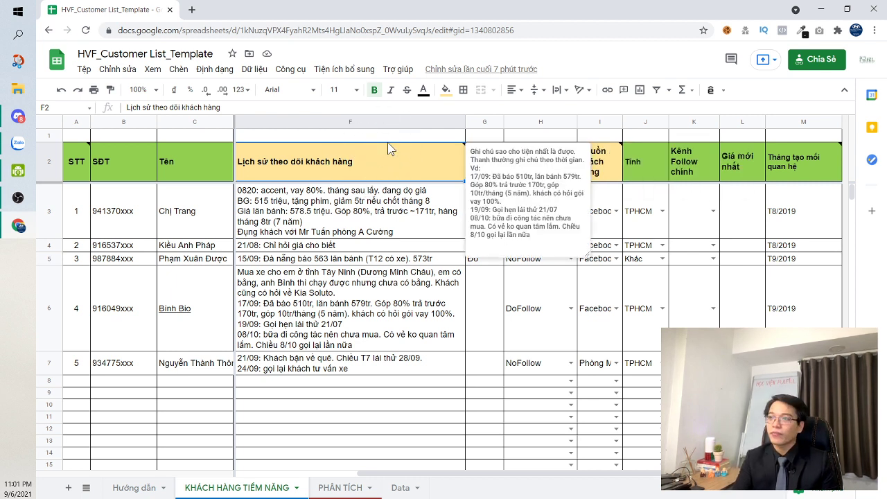
pyautogui.click(615, 179)
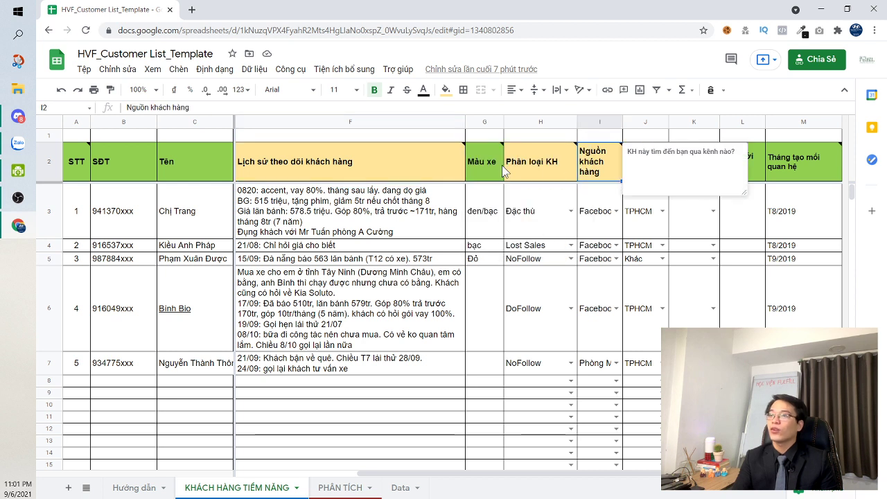
pyautogui.click(541, 173)
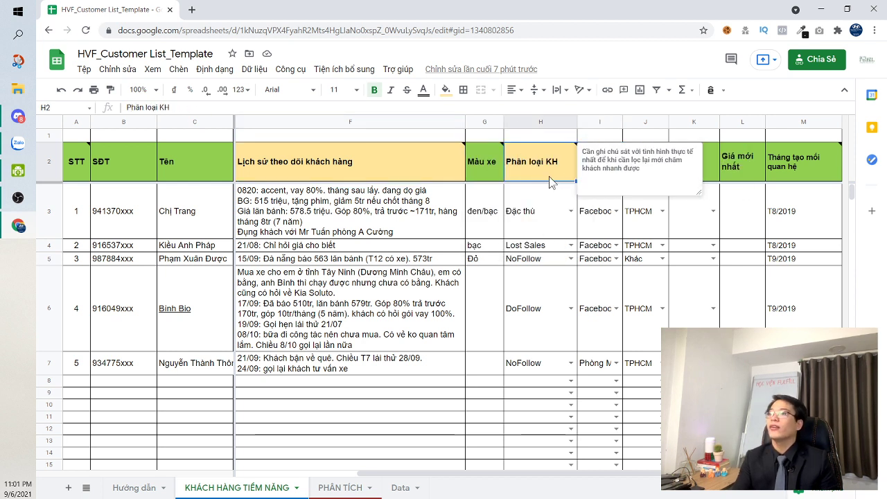
pyautogui.click(593, 227)
pyautogui.click(601, 174)
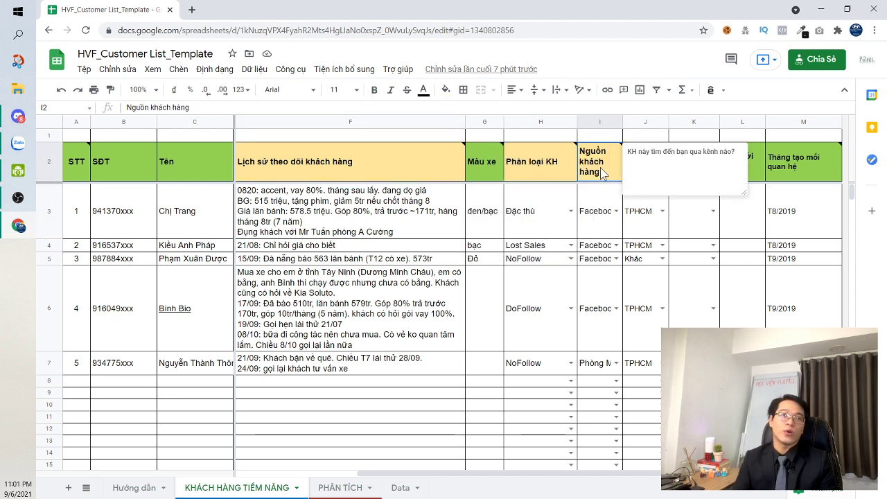
pyautogui.click(374, 170)
pyautogui.click(315, 304)
pyautogui.doubleClick(315, 304)
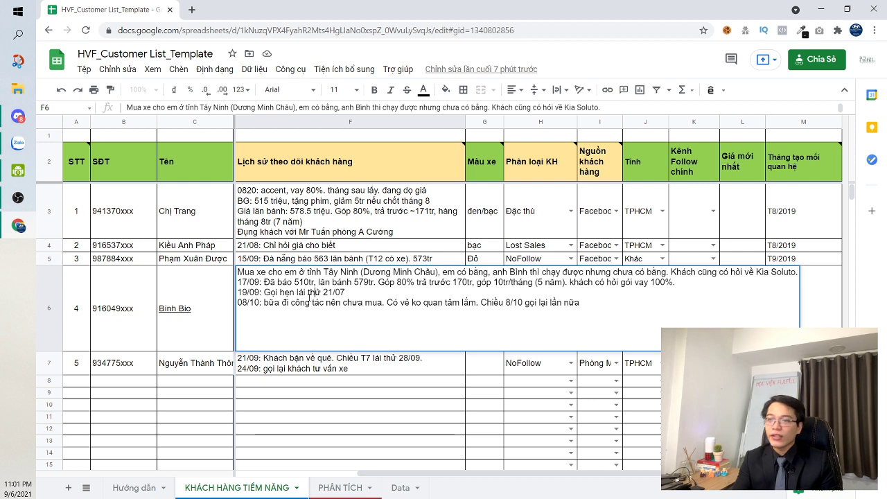
pyautogui.moveTo(222, 294)
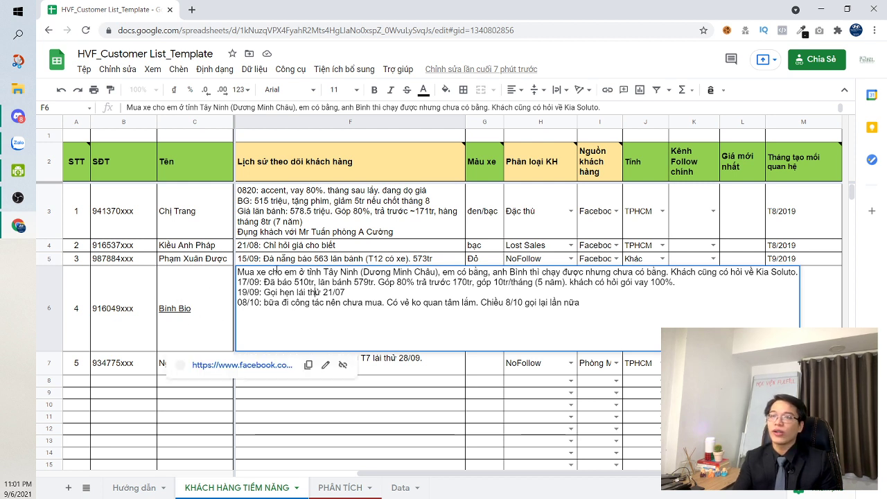
pyautogui.moveTo(299, 271); pyautogui.dragTo(441, 272)
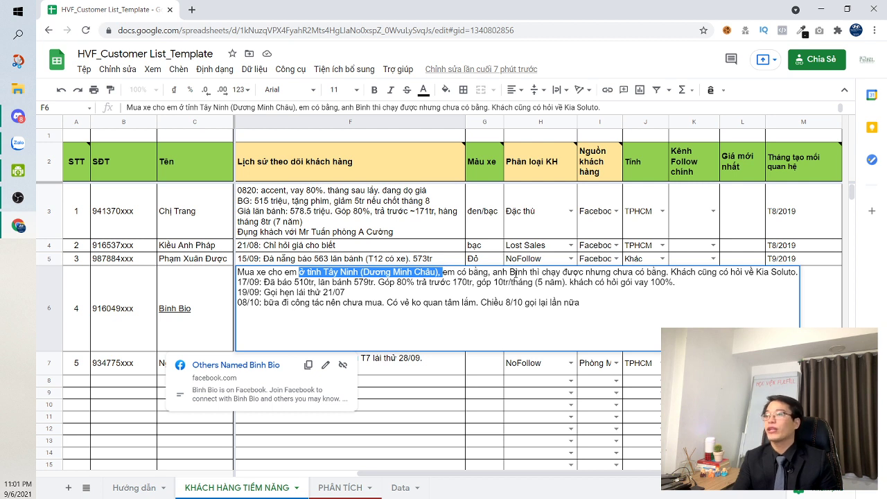
pyautogui.click(521, 275)
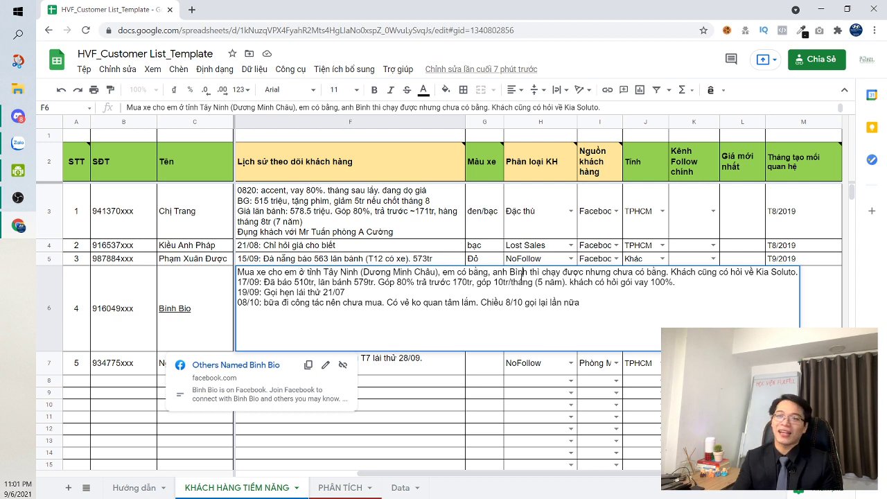
pyautogui.moveTo(270, 282); pyautogui.dragTo(563, 284)
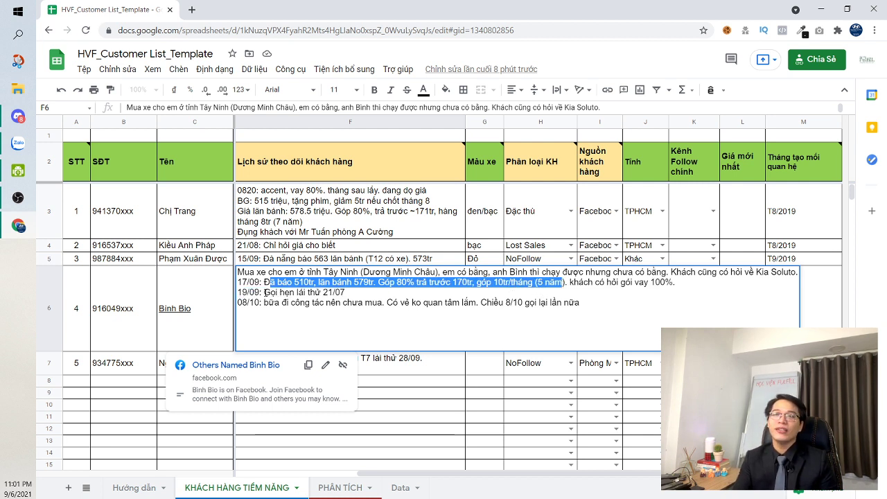
pyautogui.moveTo(265, 292); pyautogui.dragTo(387, 293)
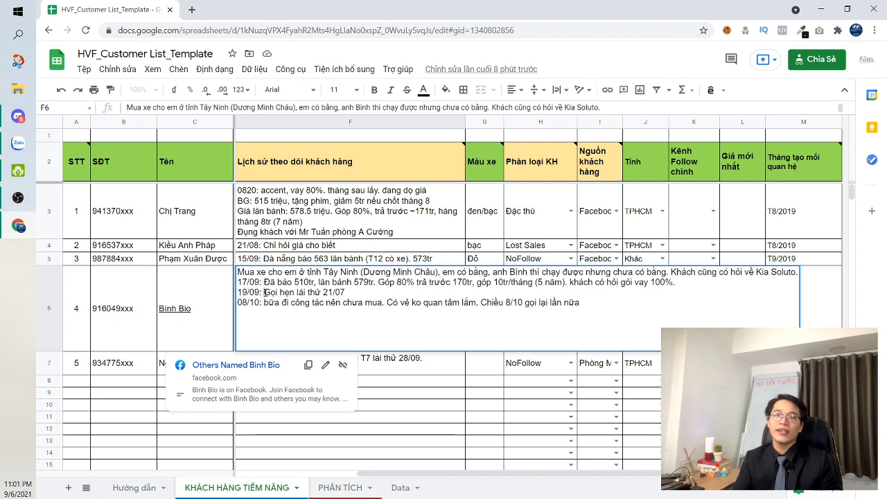
pyautogui.click(343, 302)
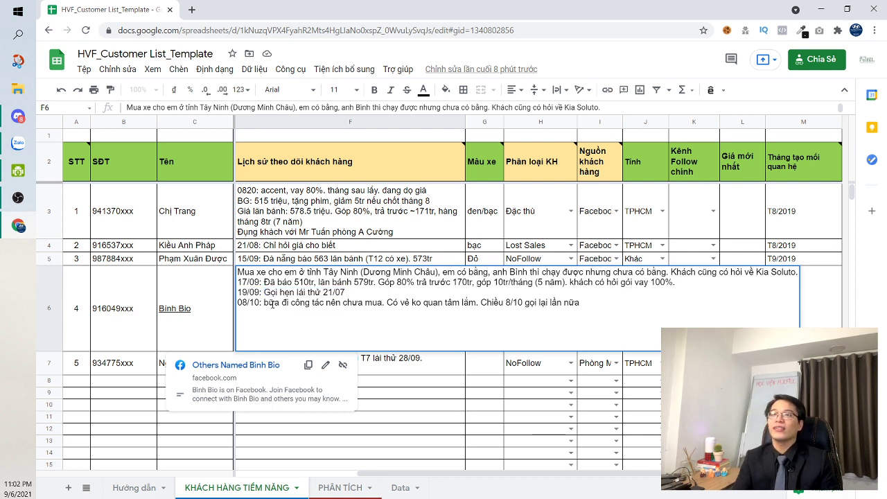
pyautogui.moveTo(269, 303); pyautogui.dragTo(456, 315)
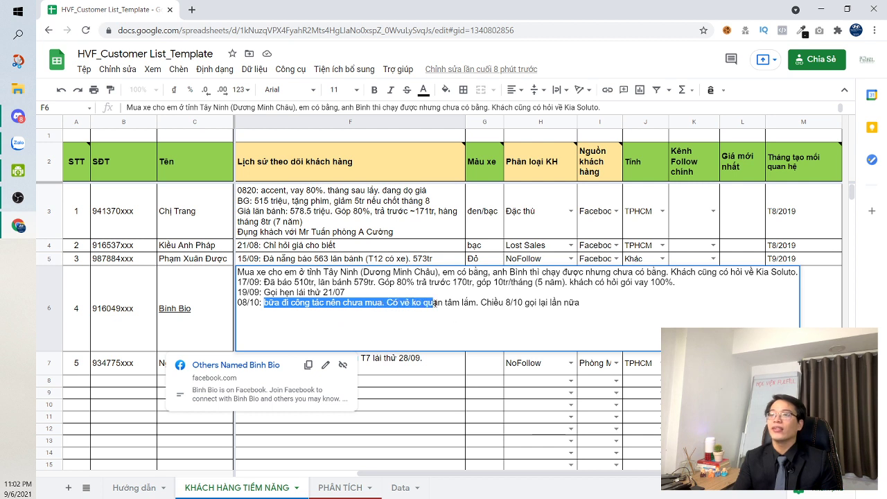
pyautogui.click(483, 305)
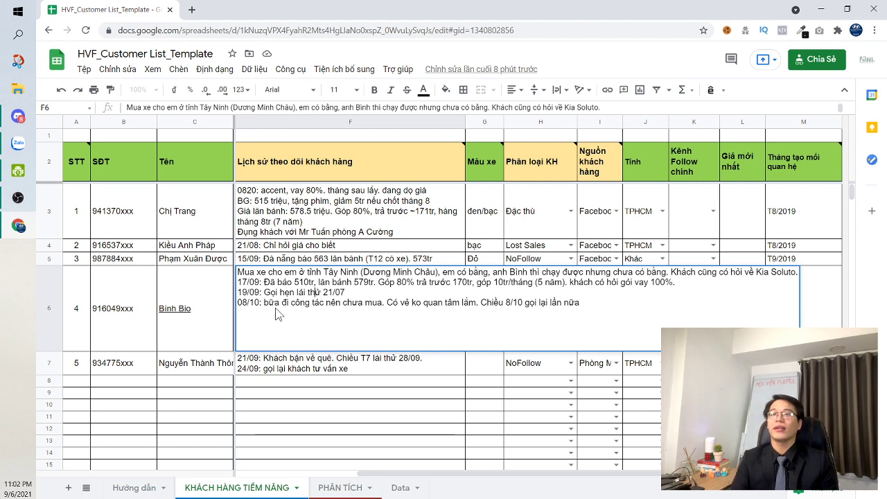
pyautogui.press('Escape')
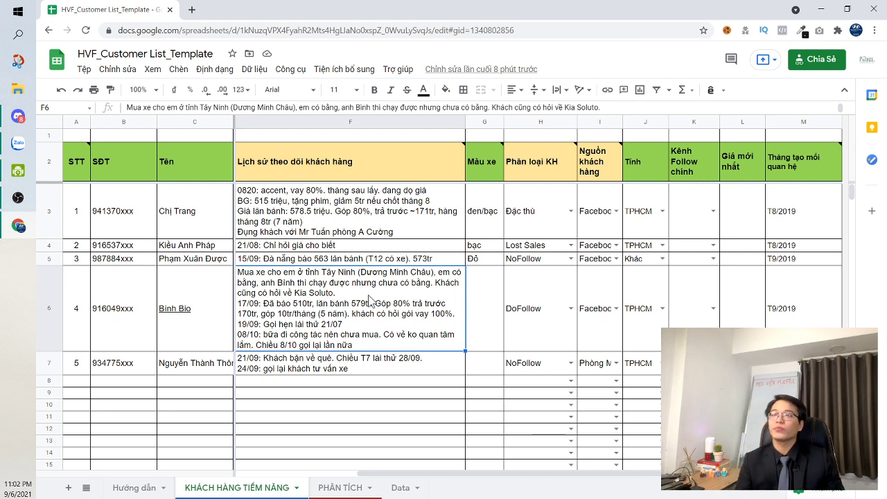
# - Read the Phân loại KH header note and set H3's classification to Đặc thù
pyautogui.click(485, 326)
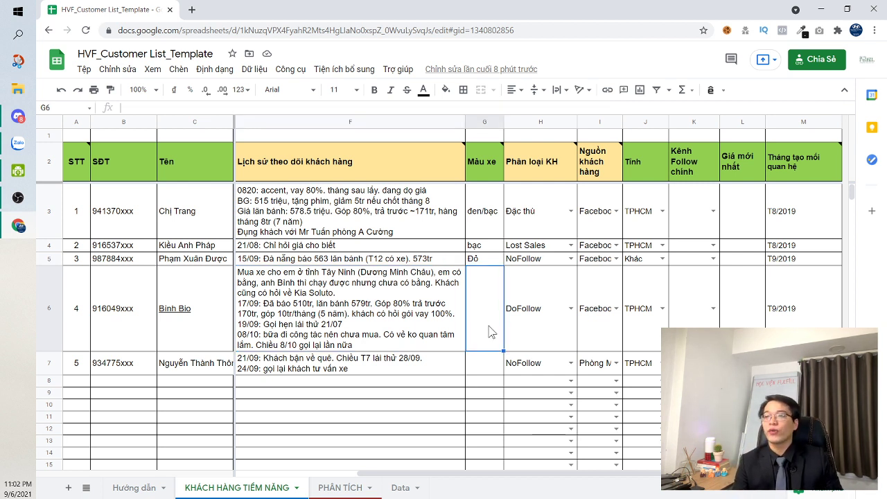
pyautogui.click(442, 323)
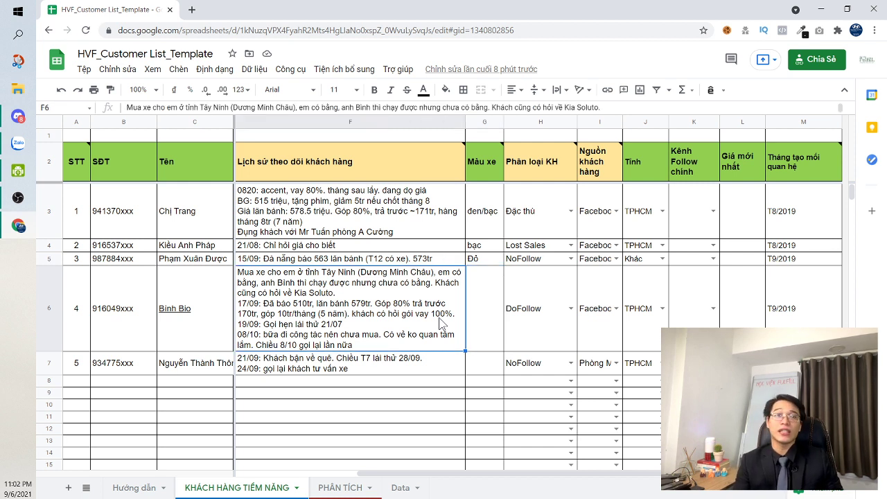
pyautogui.click(536, 166)
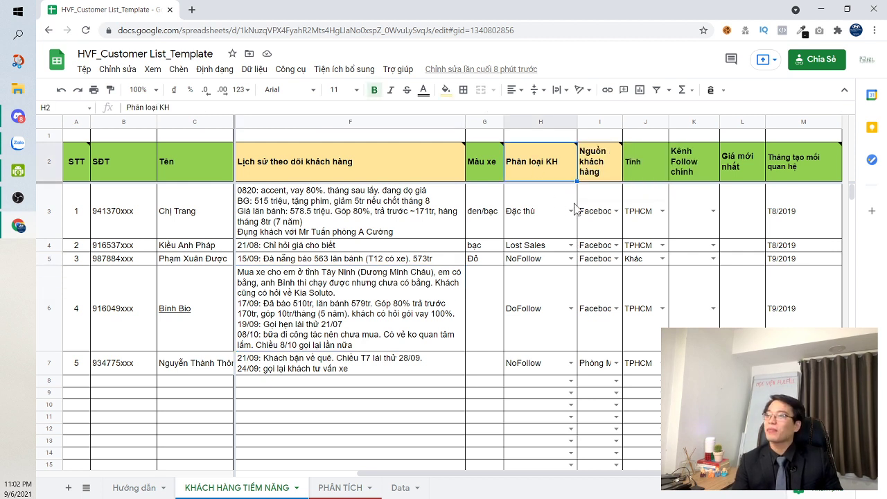
pyautogui.click(571, 212)
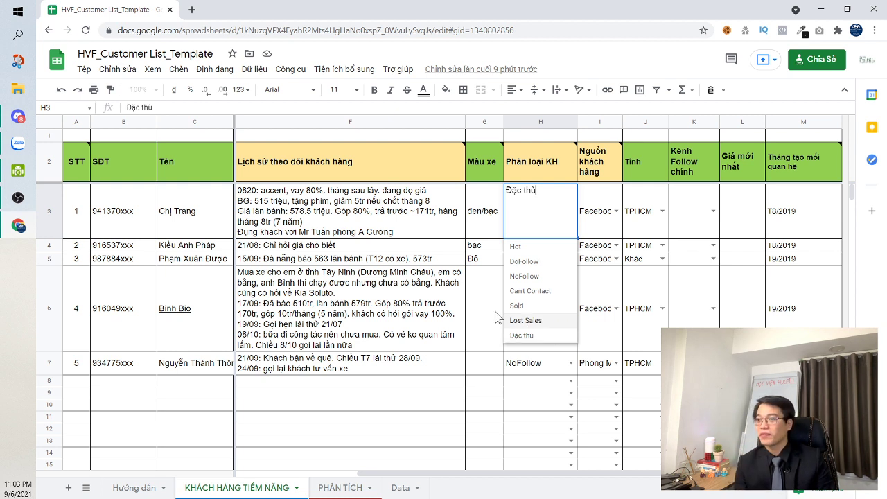
pyautogui.click(496, 318)
# - Check the leads' history, classification and car colour cells, then scroll left to reveal Loại xe quan tâm
pyautogui.click(547, 326)
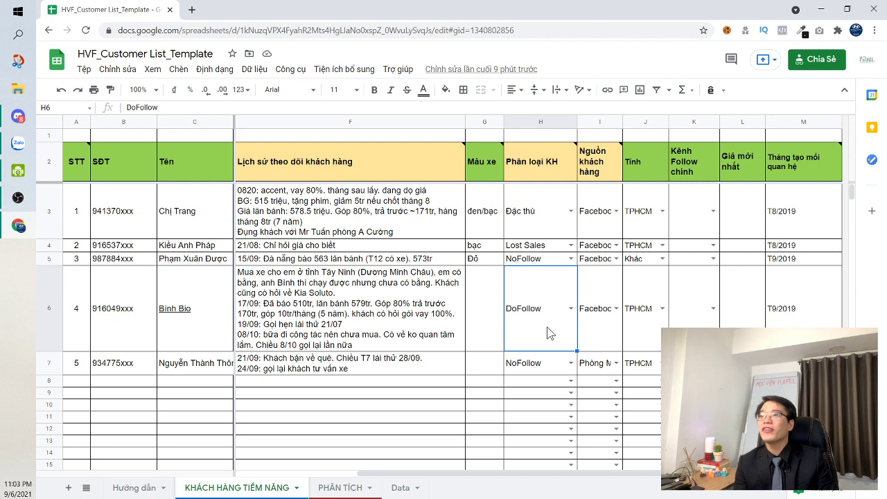
pyautogui.click(423, 234)
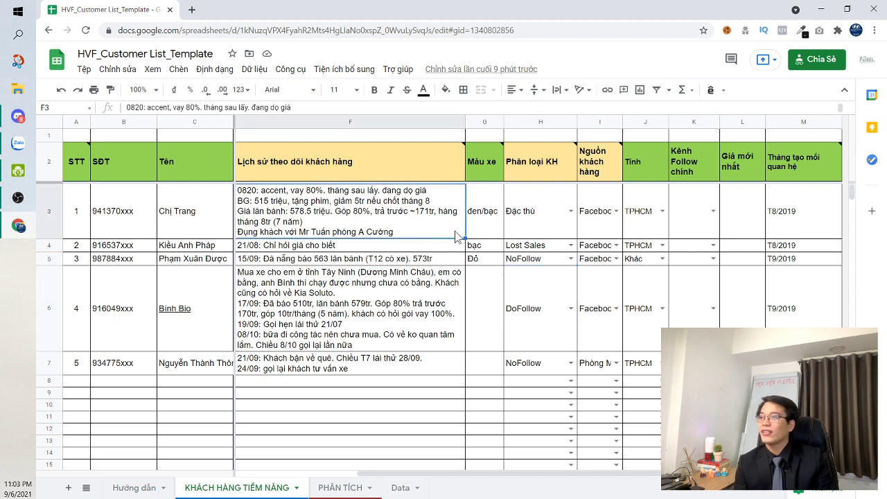
pyautogui.click(523, 238)
pyautogui.click(489, 222)
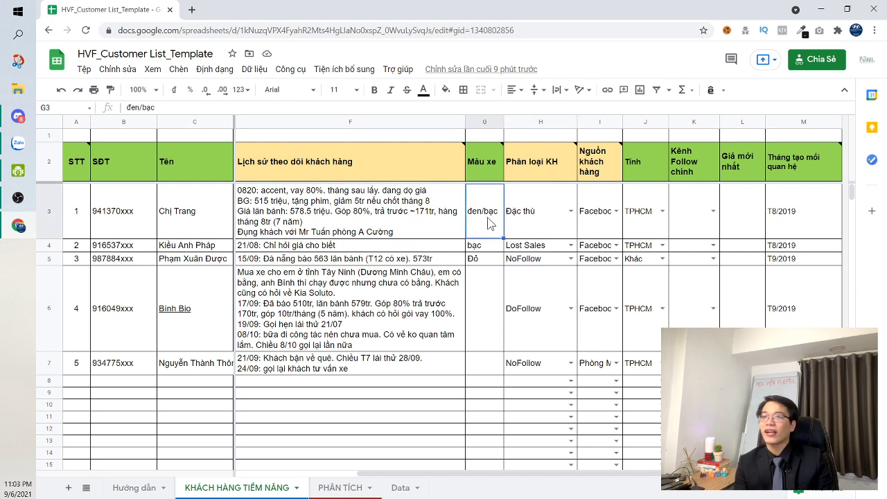
pyautogui.press('Left')
pyautogui.press('Left')
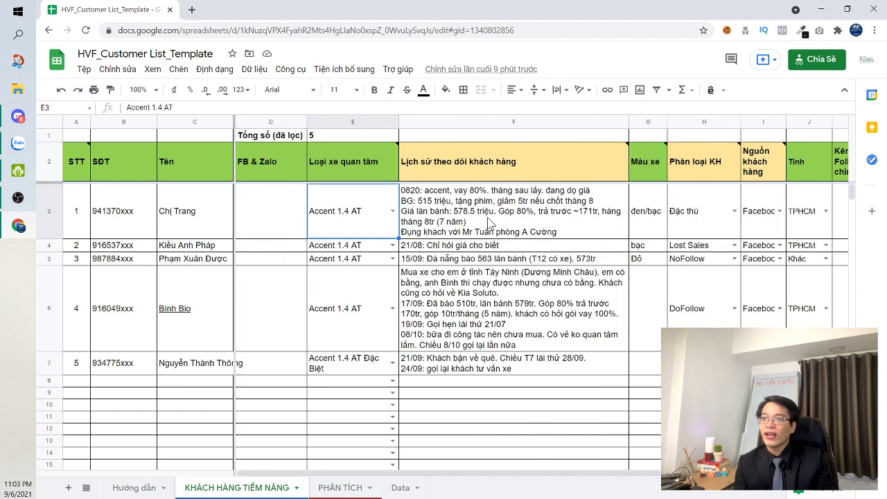
pyautogui.press('Right')
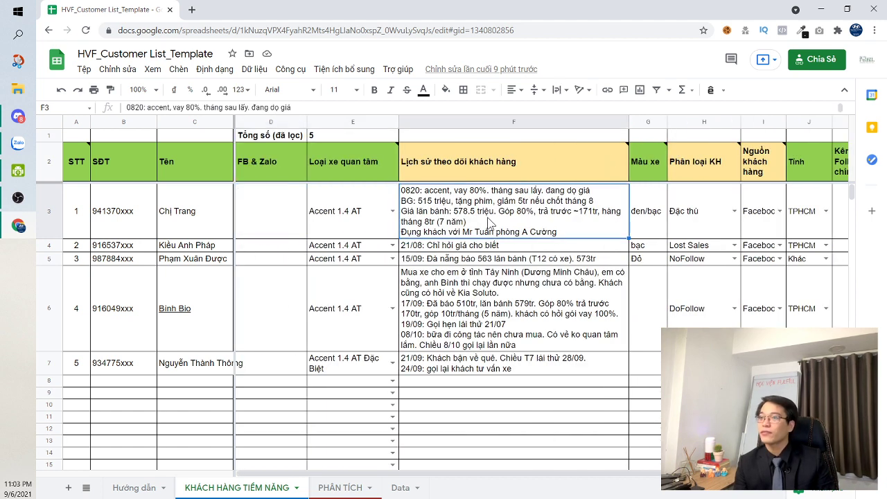
pyautogui.press('Right')
pyautogui.press('Right')
pyautogui.press('Right')
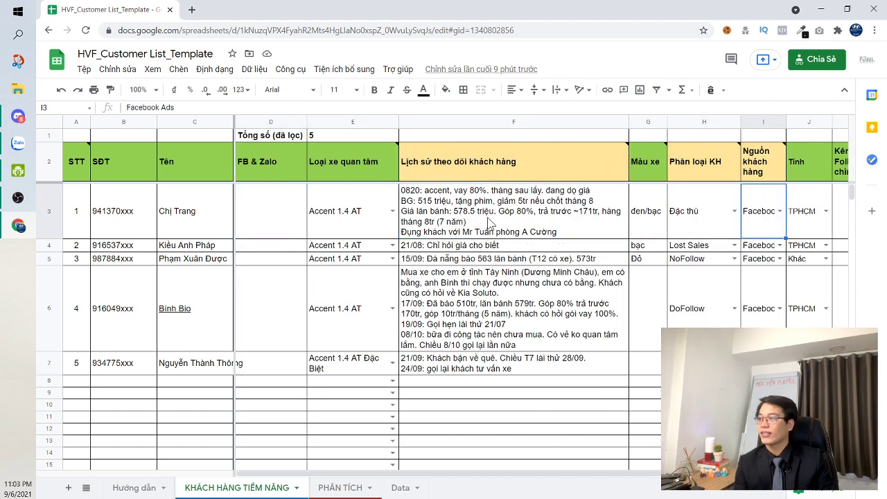
pyautogui.press('Left')
pyautogui.press('Left')
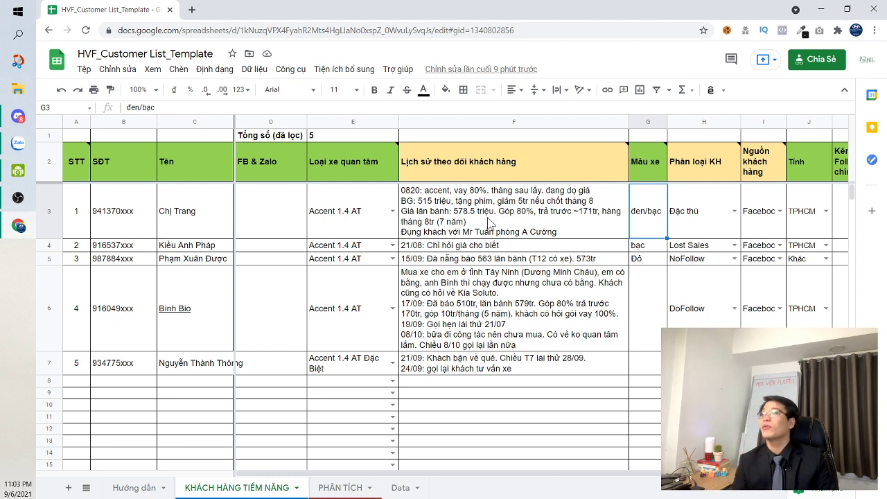
pyautogui.click(676, 217)
pyautogui.hscroll(1, 676, 217)
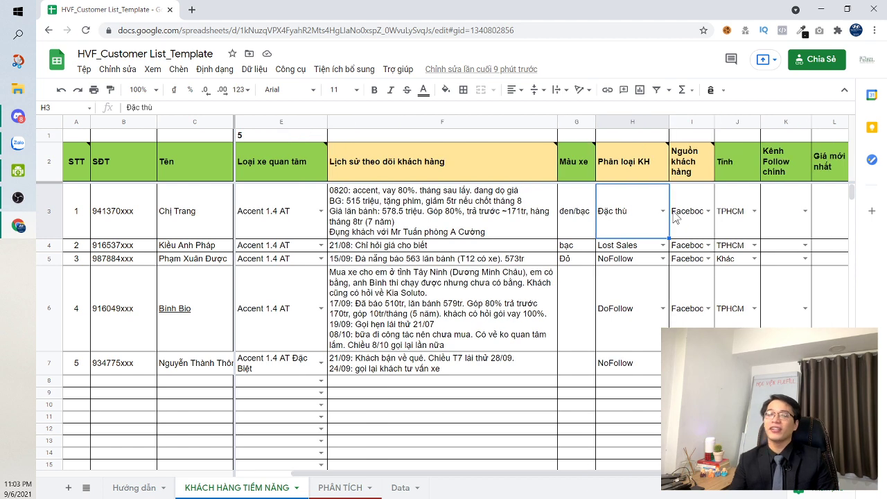
pyautogui.click(58, 152)
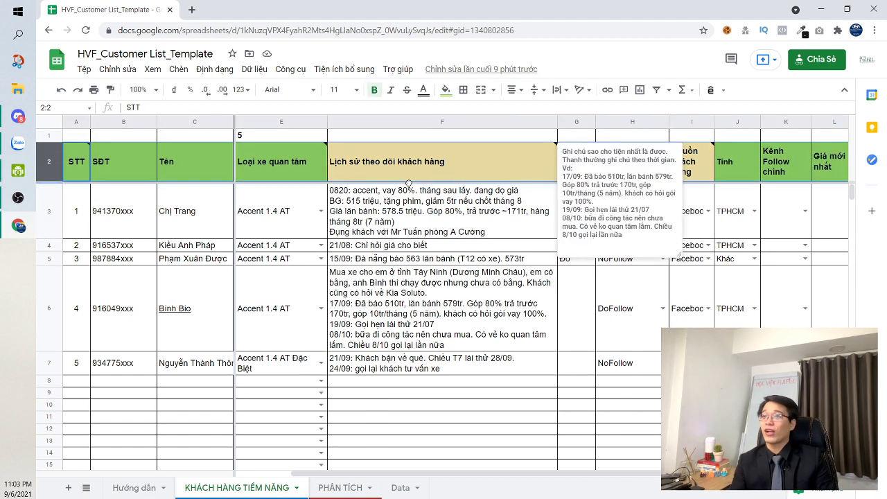
pyautogui.click(419, 212)
pyautogui.click(50, 168)
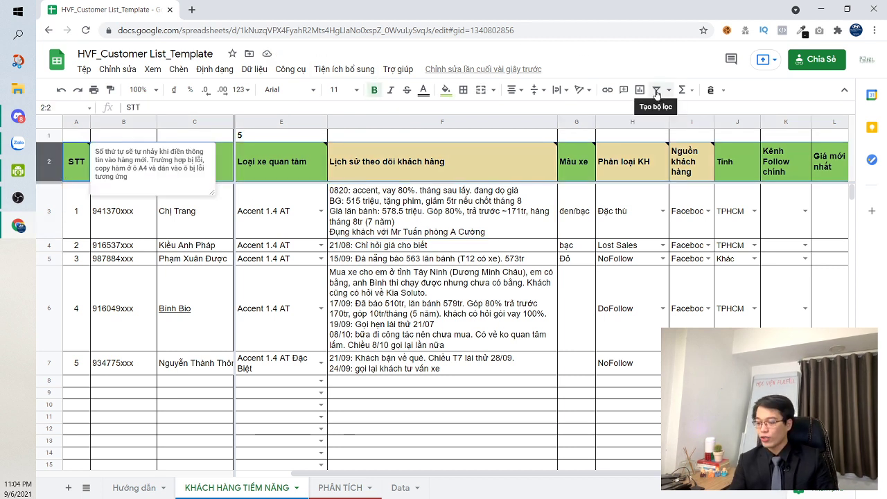
# - Collapse the title area to enlarge the sheet, then restore it
pyautogui.press('ctrl')
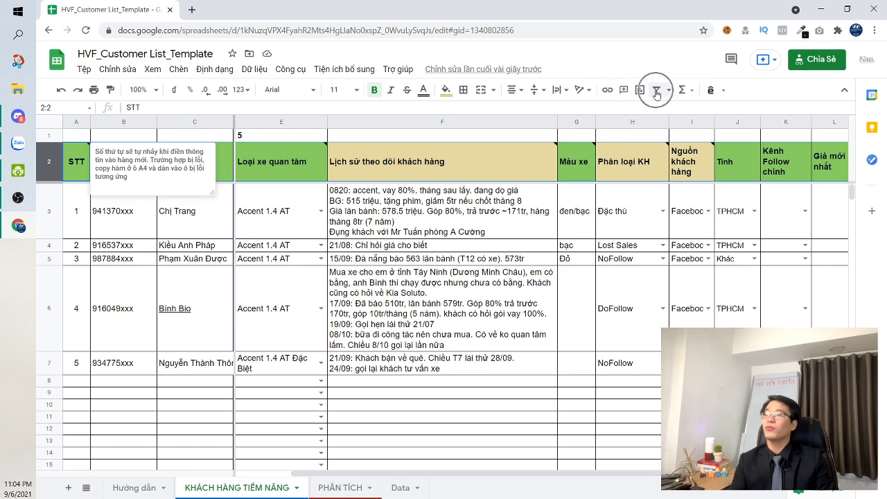
pyautogui.click(842, 91)
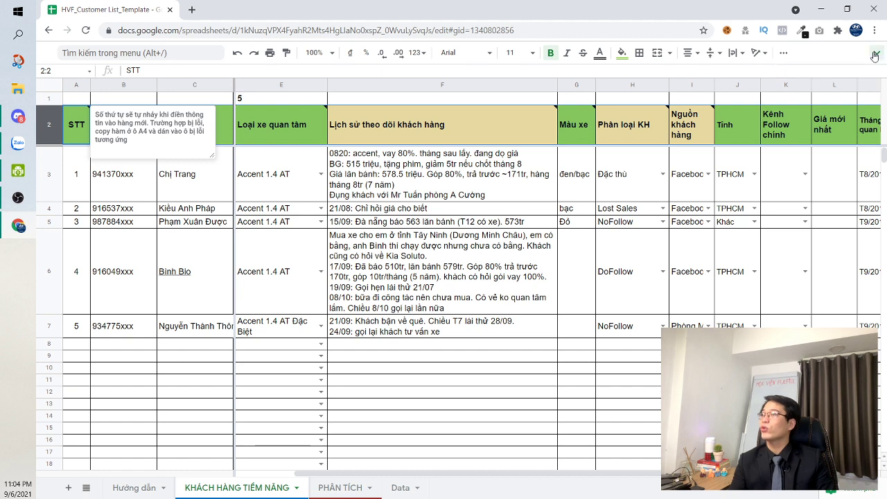
pyautogui.click(876, 52)
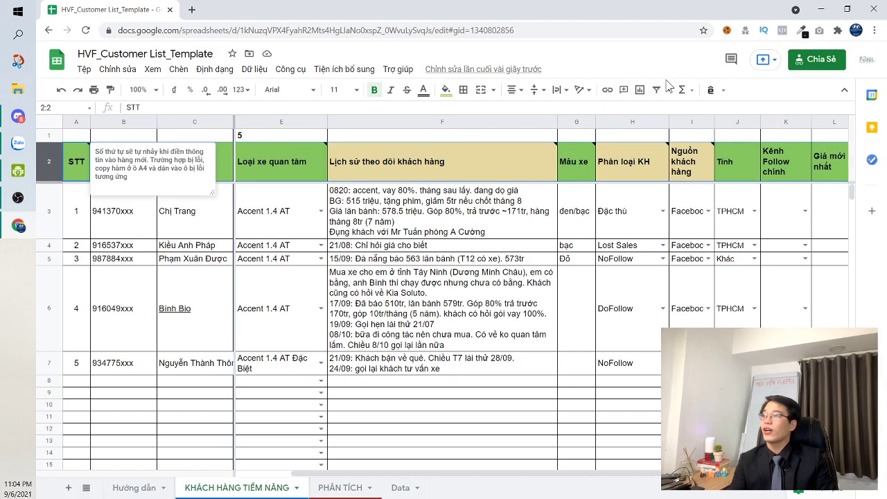
# - Add a filter to the header row and show only Đặc thù leads under Phân loại KH
pyautogui.click(655, 93)
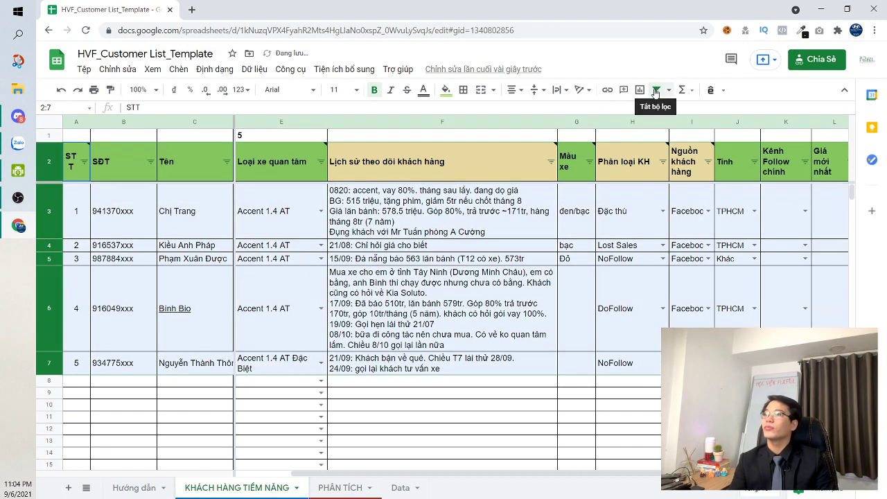
pyautogui.click(652, 234)
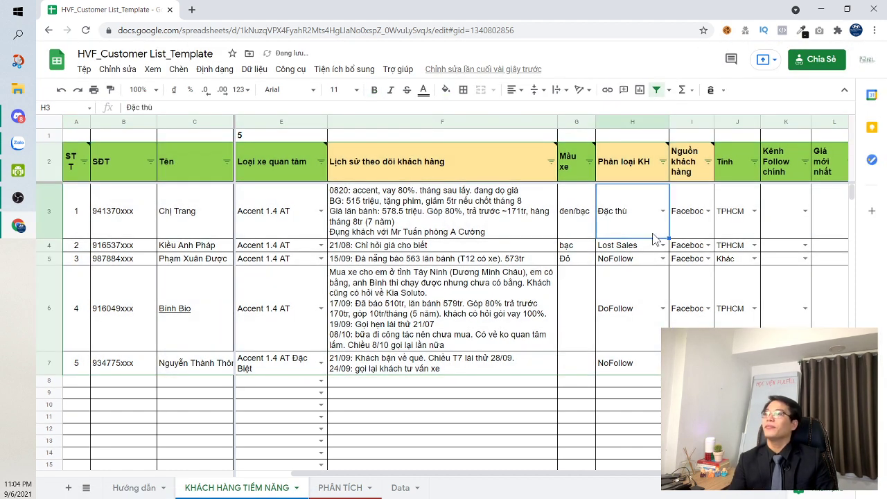
pyautogui.click(663, 163)
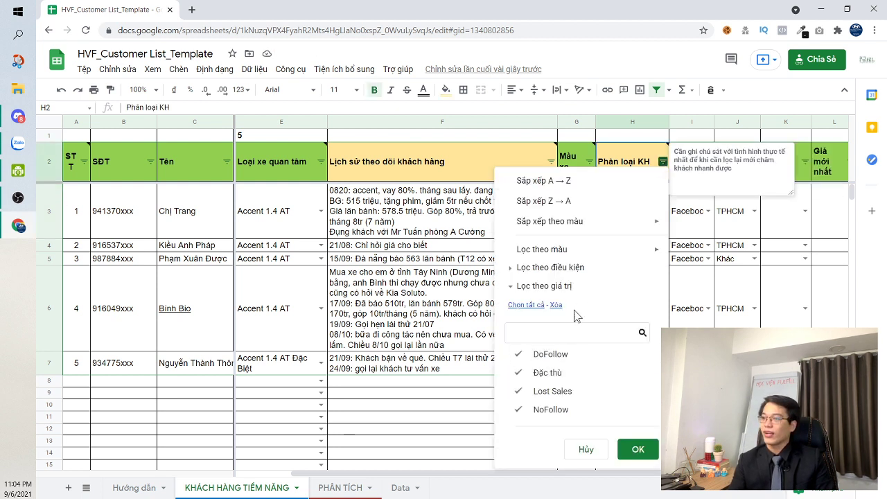
pyautogui.click(556, 305)
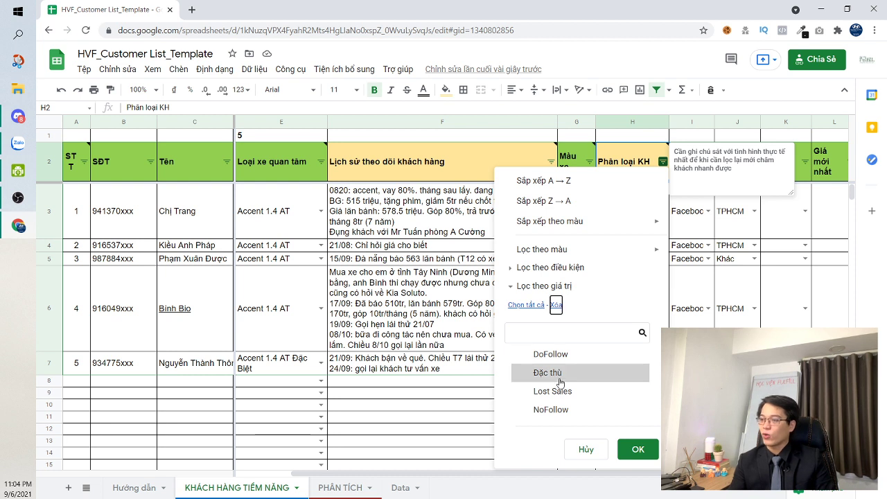
pyautogui.click(562, 374)
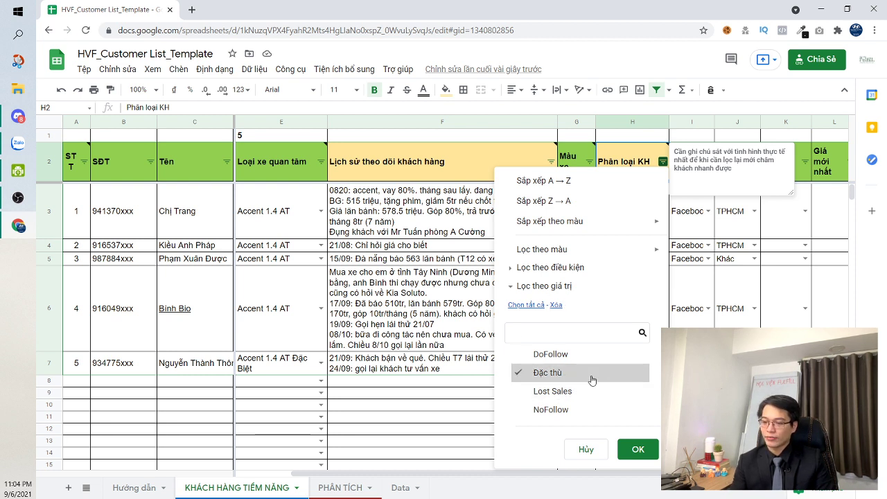
pyautogui.click(633, 451)
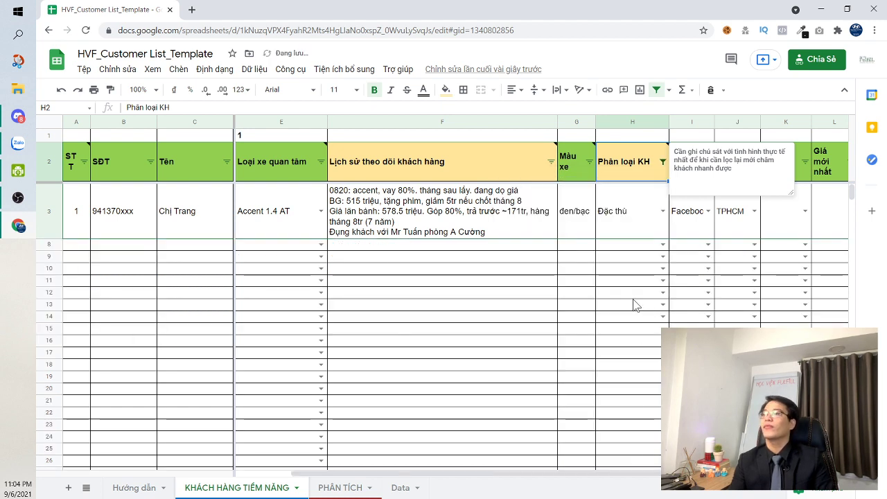
# - Inspect the remaining Đặc thù lead, then reset the Phân loại KH filter to Select all
pyautogui.click(444, 219)
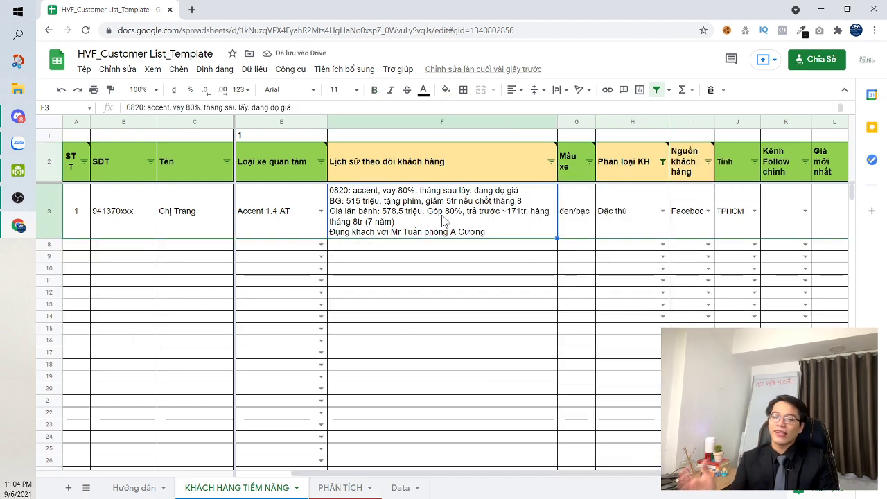
pyautogui.click(623, 236)
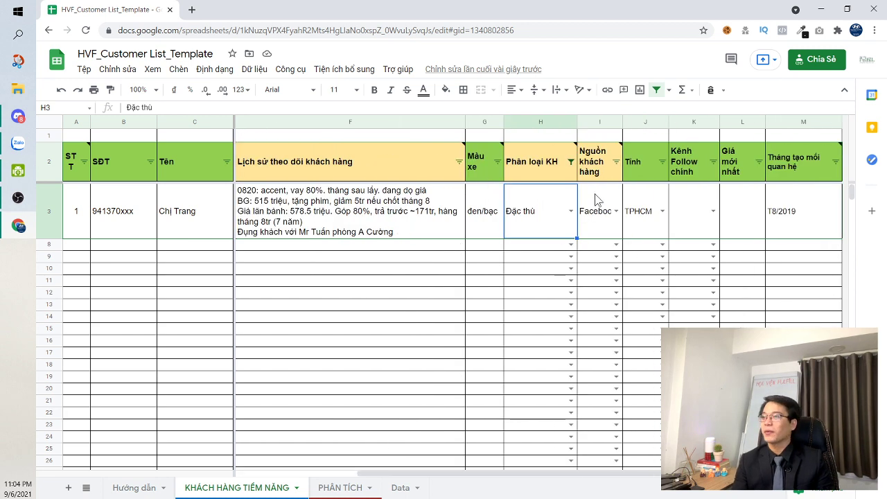
pyautogui.click(570, 162)
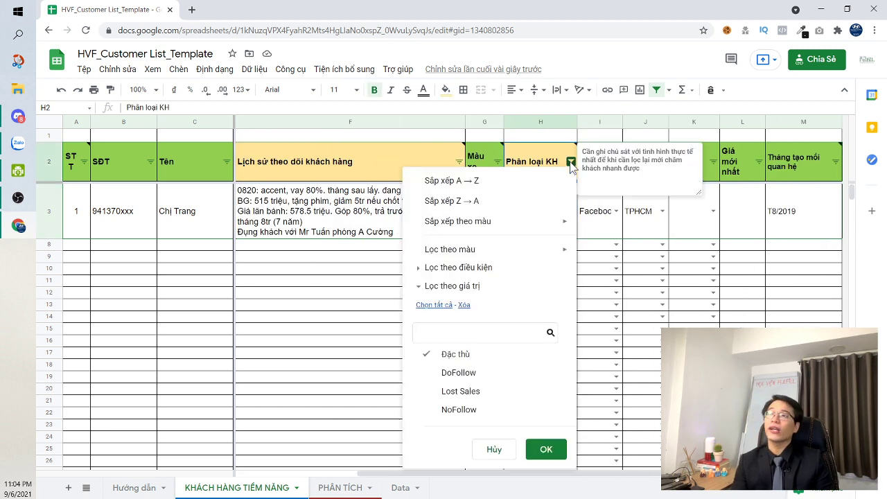
pyautogui.click(434, 305)
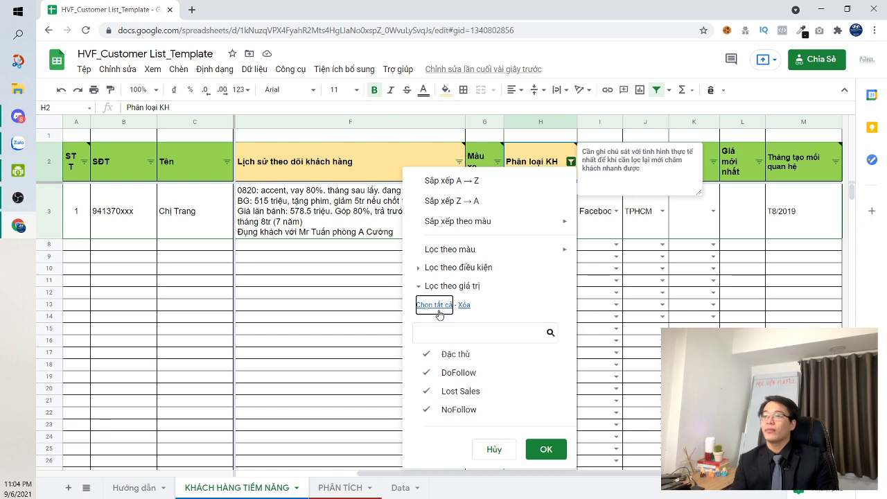
pyautogui.click(546, 449)
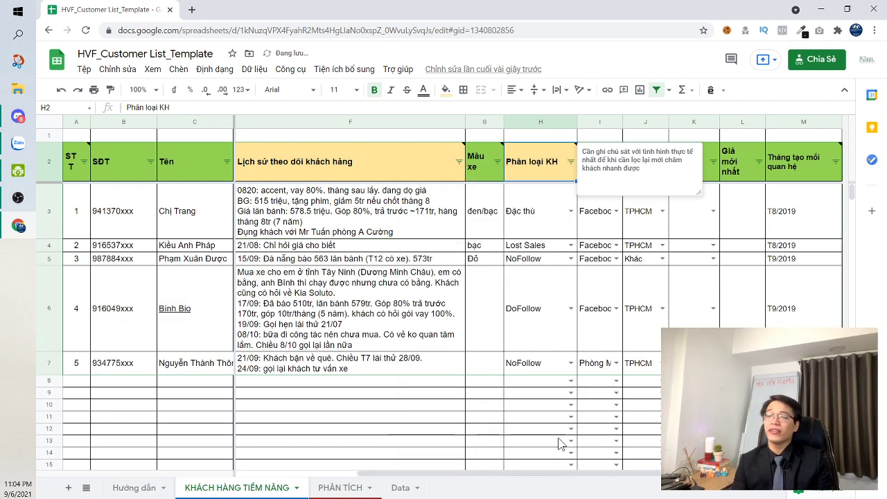
pyautogui.click(569, 211)
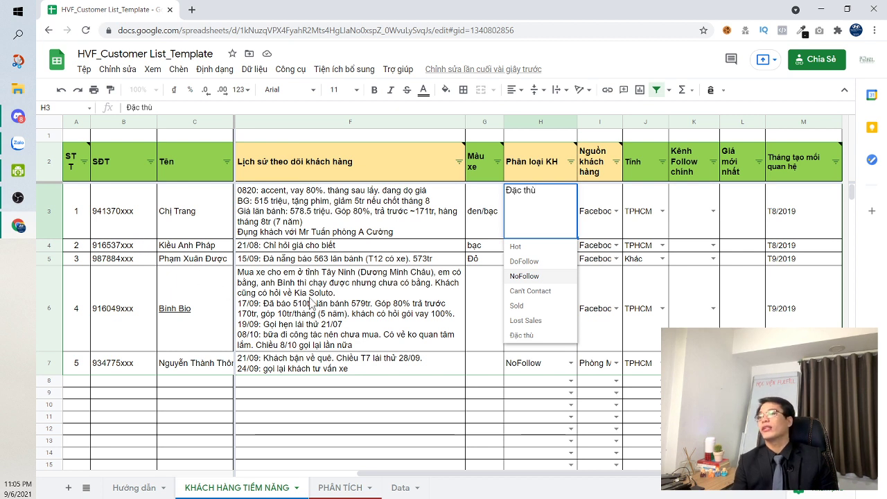
# - Try Can't Contact and Lost Sales as the first lead's classification in H3
pyautogui.click(529, 291)
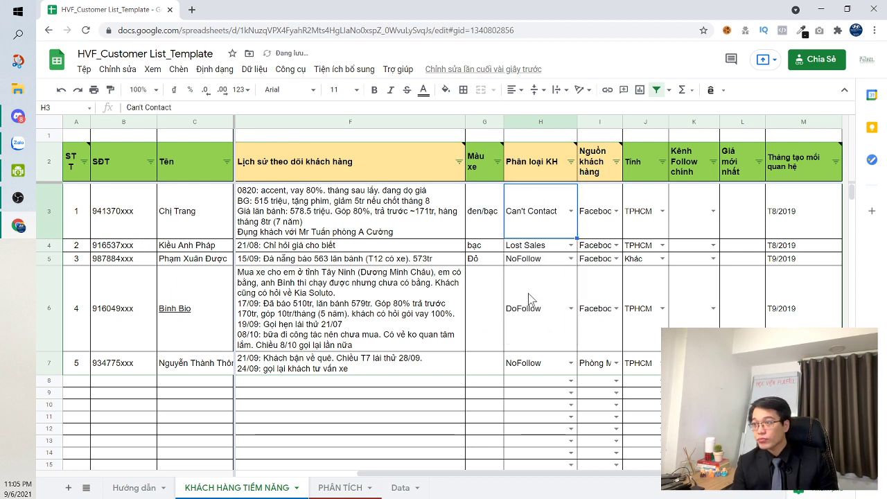
pyautogui.click(614, 234)
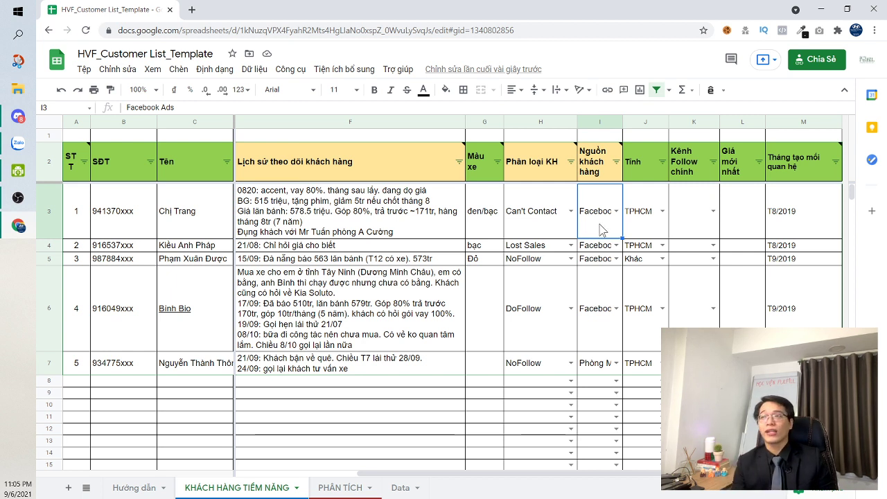
pyautogui.click(571, 212)
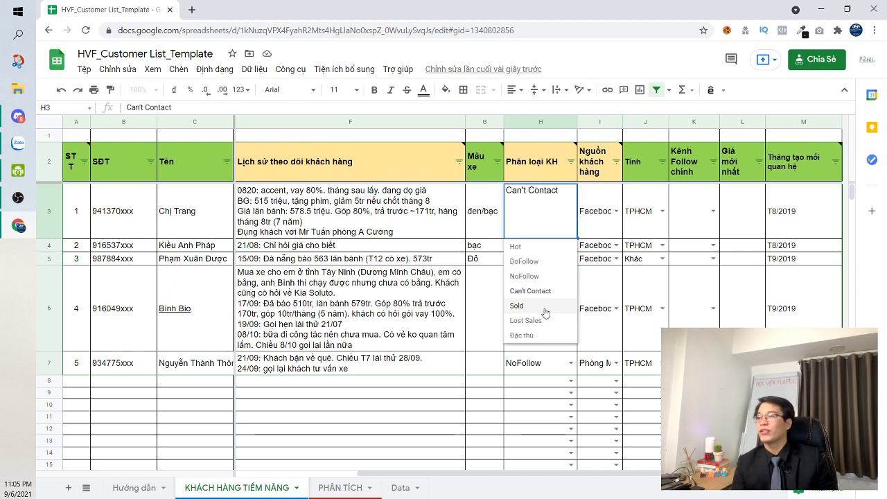
pyautogui.click(527, 320)
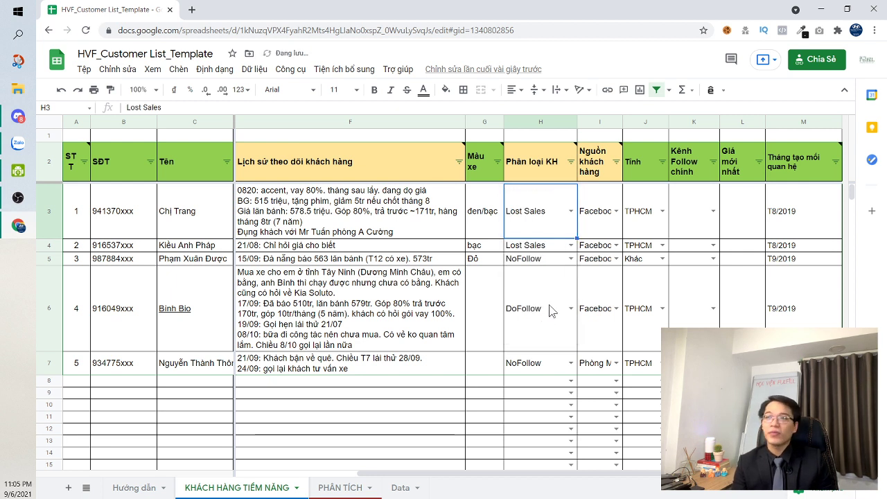
pyautogui.click(571, 211)
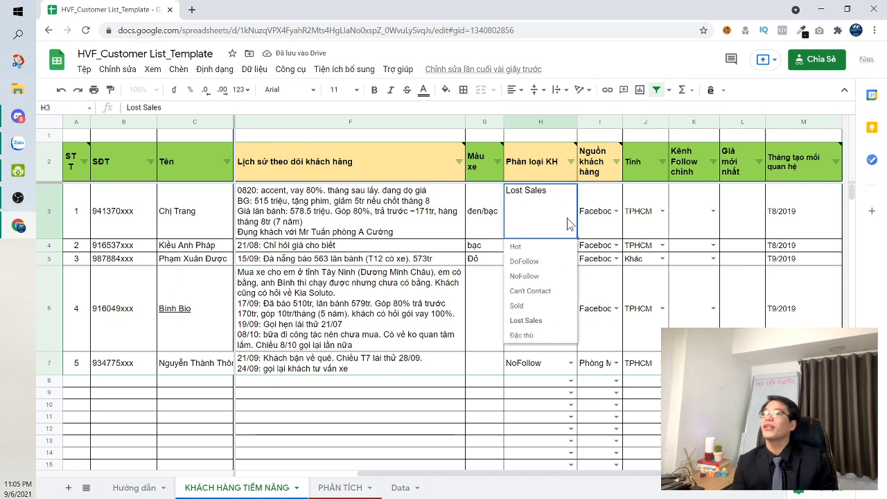
pyautogui.click(541, 292)
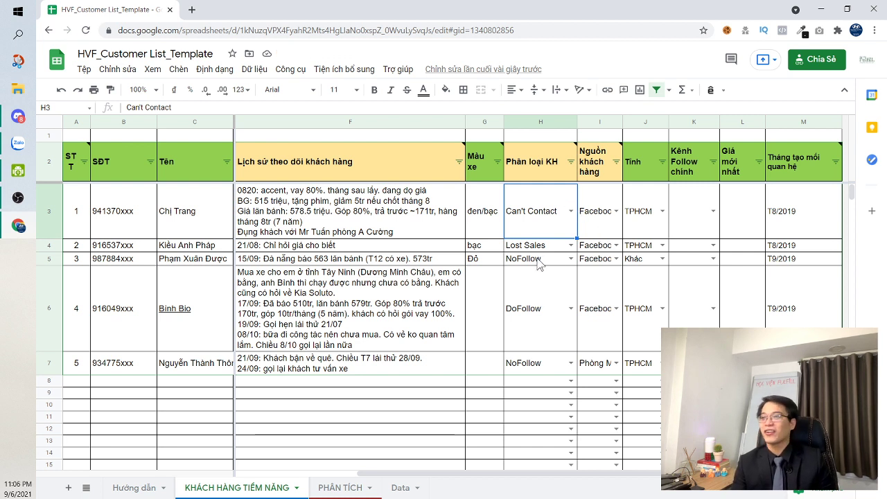
# - Set the first lead's classification in H3 to Sold
pyautogui.click(571, 210)
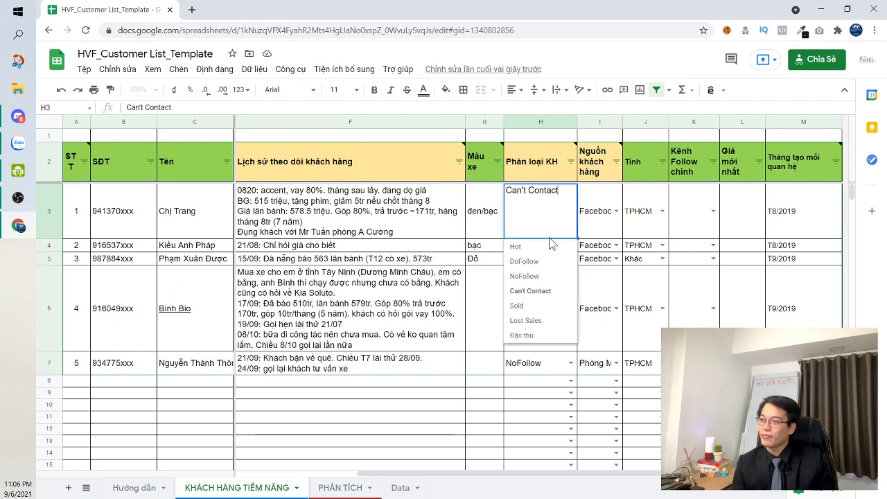
pyautogui.click(536, 308)
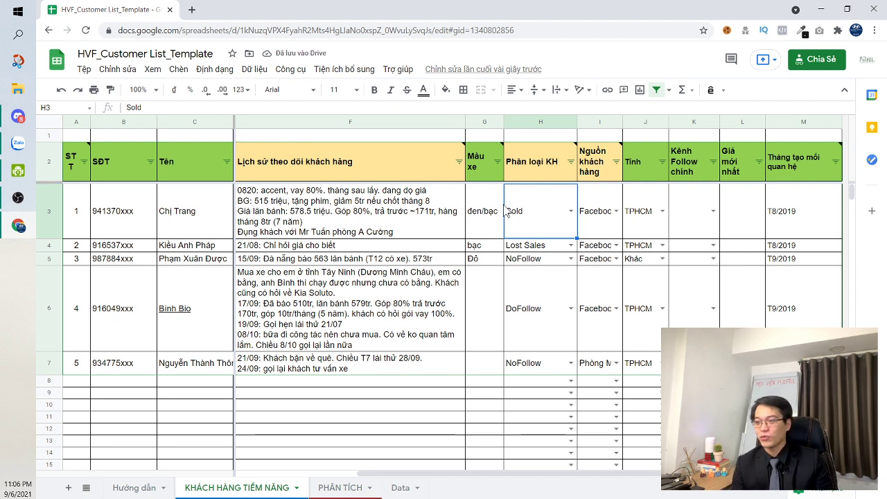
pyautogui.click(570, 211)
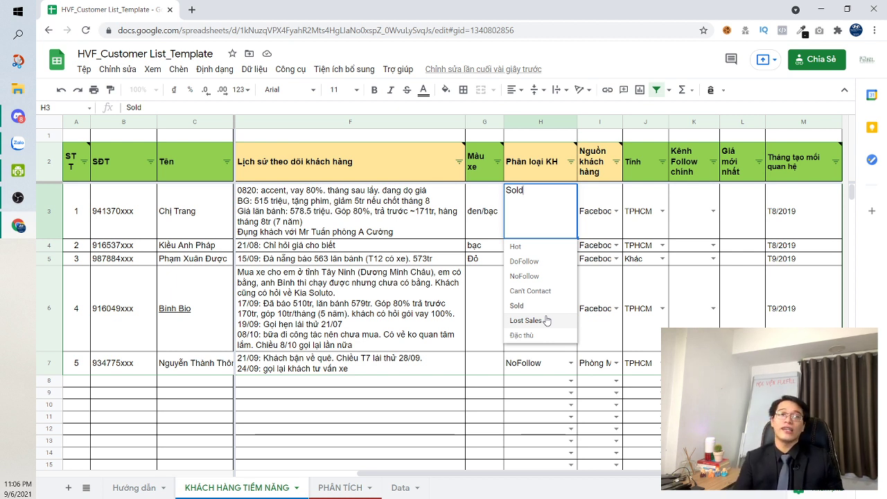
pyautogui.click(593, 218)
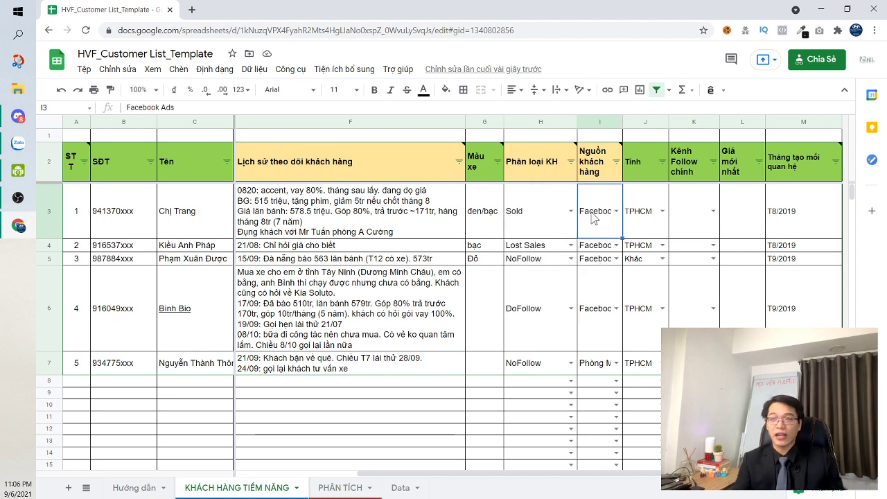
pyautogui.moveTo(608, 176)
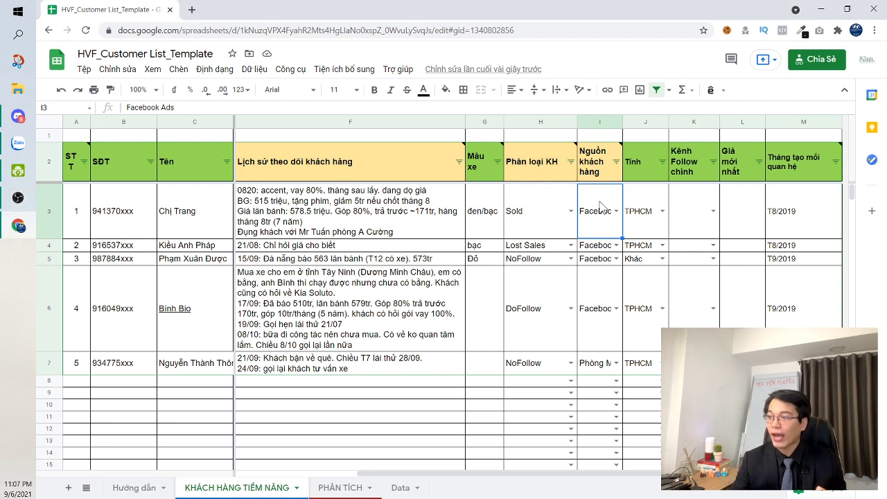
pyautogui.click(600, 203)
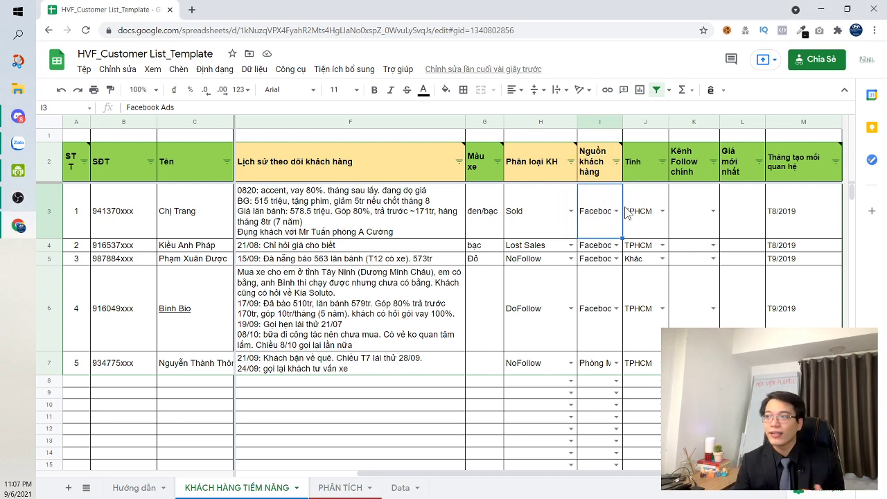
pyautogui.click(619, 211)
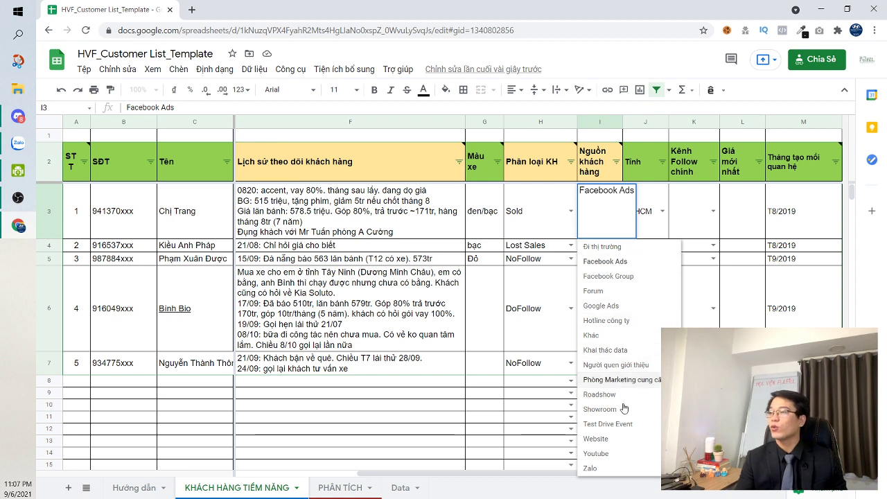
pyautogui.moveTo(600, 161)
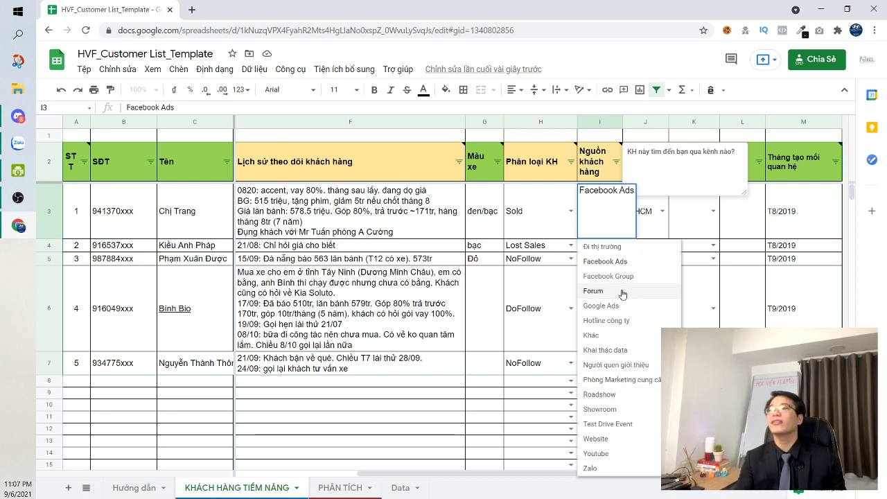
# - Keep Facebook Ads as the source, select FB & Zalo cells D3:D7, then open PHÂN TÍCH
pyautogui.click(712, 230)
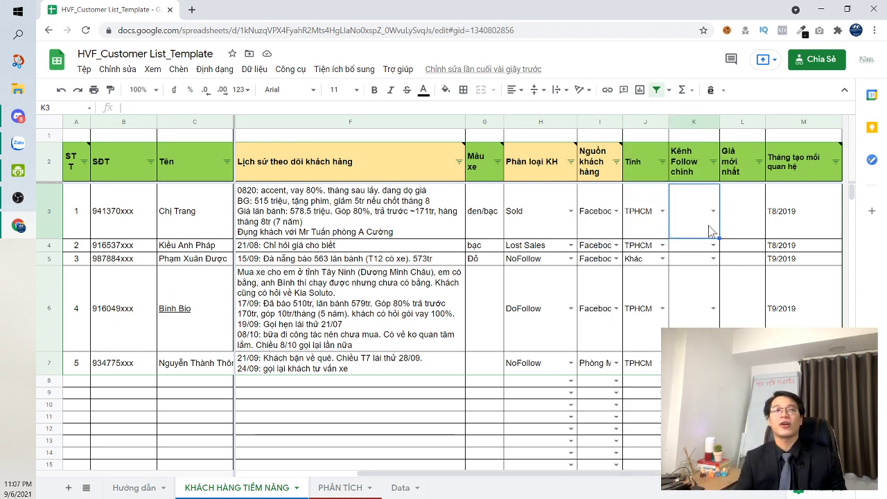
pyautogui.click(652, 229)
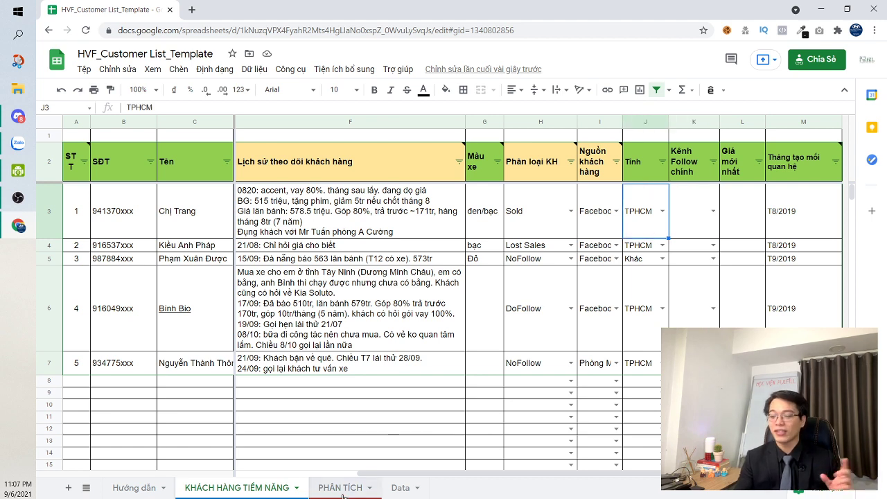
pyautogui.click(682, 220)
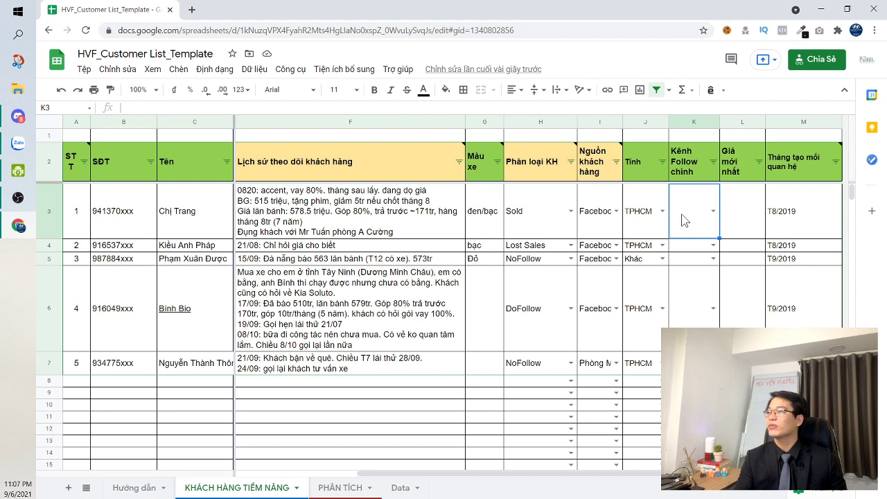
pyautogui.click(803, 227)
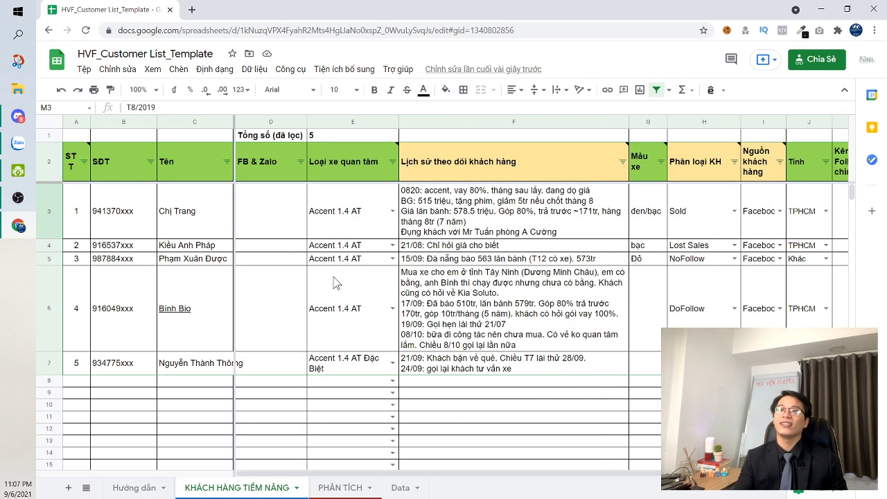
pyautogui.click(285, 335)
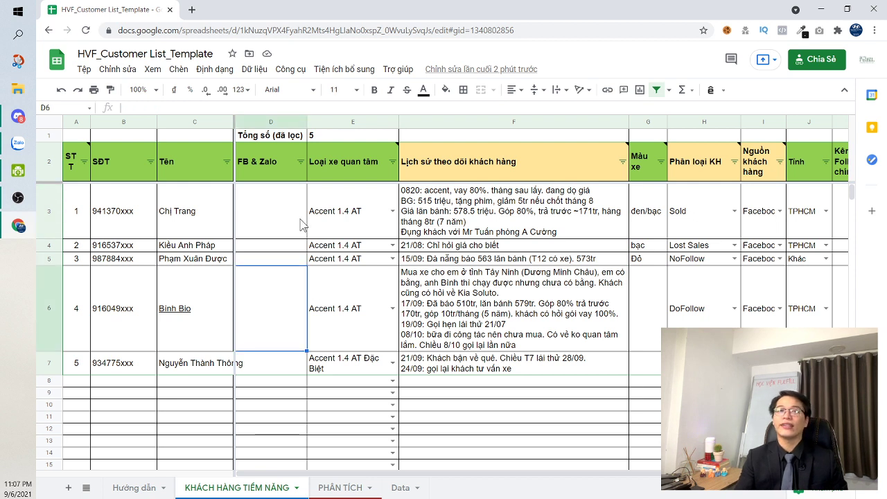
pyautogui.moveTo(292, 205); pyautogui.dragTo(267, 355)
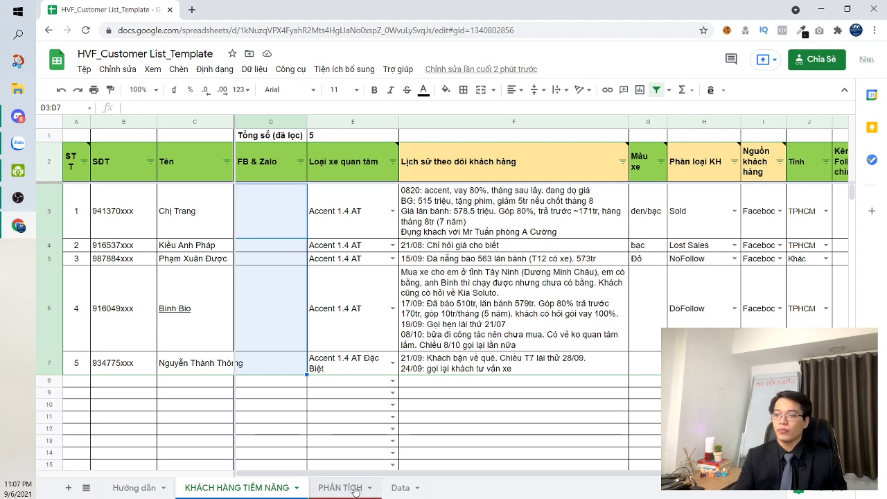
pyautogui.click(354, 488)
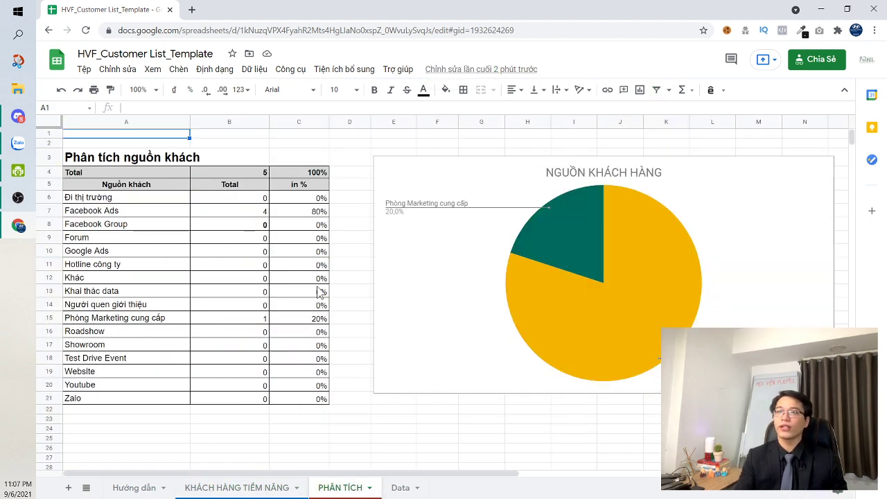
# - Narrow the Total column B of the source-analysis table
pyautogui.click(320, 292)
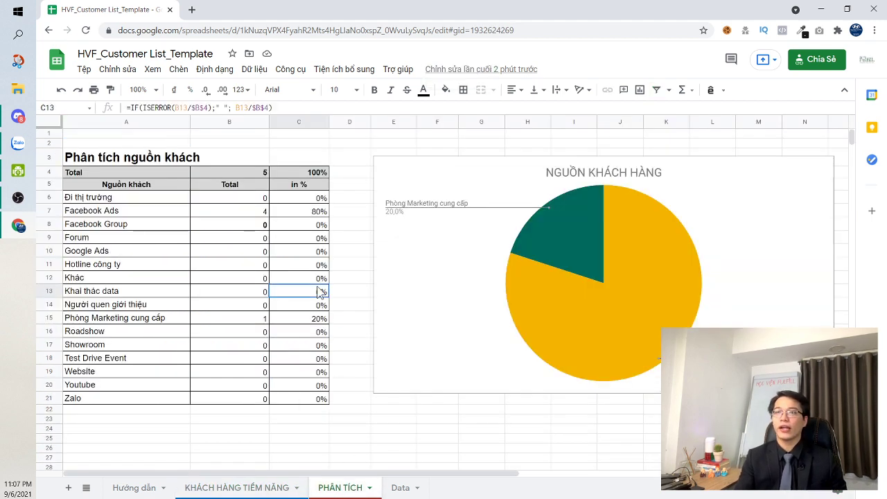
pyautogui.click(258, 121)
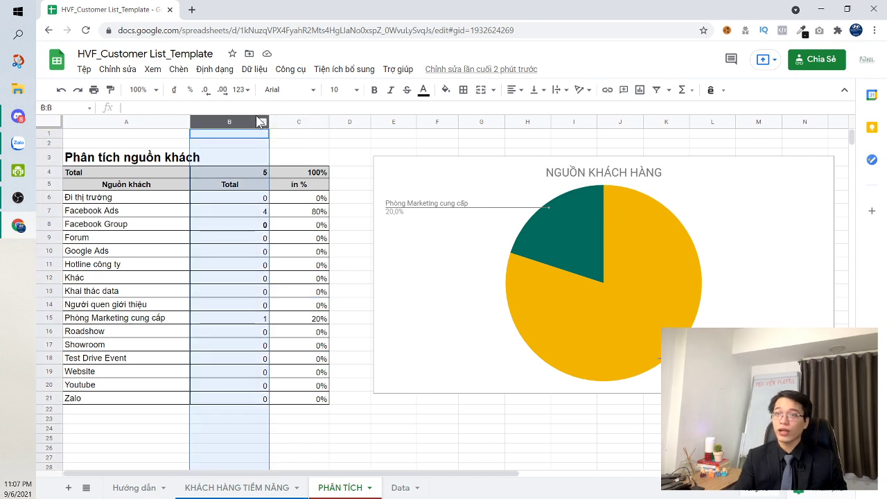
pyautogui.click(292, 156)
pyautogui.moveTo(268, 124); pyautogui.dragTo(246, 123)
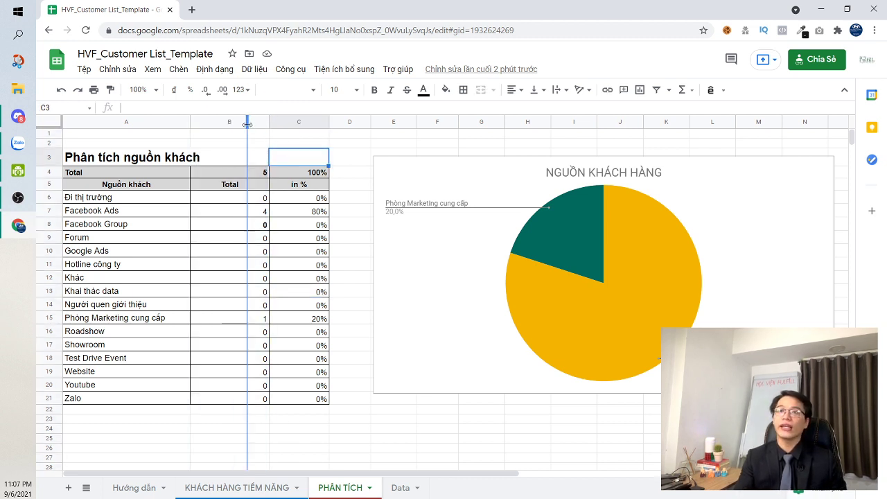
# - Inspect the C8 percentage formula and the Facebook Ads and Phòng Marketing cung cấp rows, then return to the leads
pyautogui.click(279, 488)
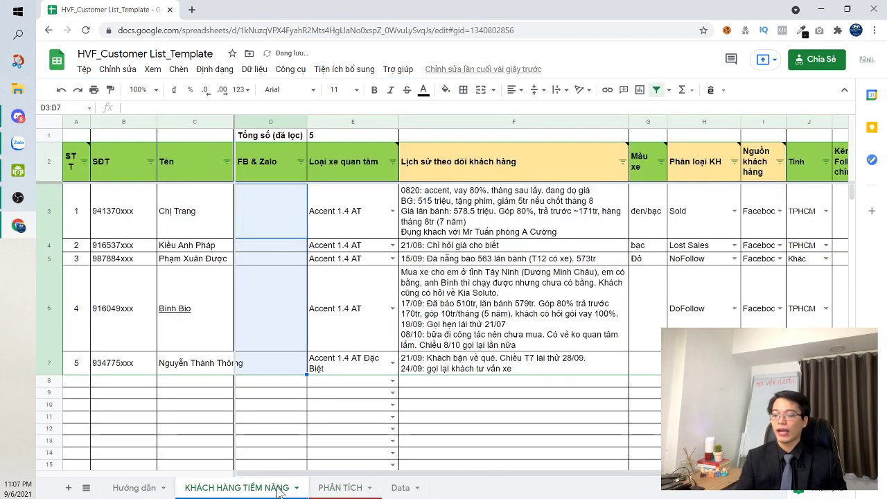
pyautogui.click(336, 488)
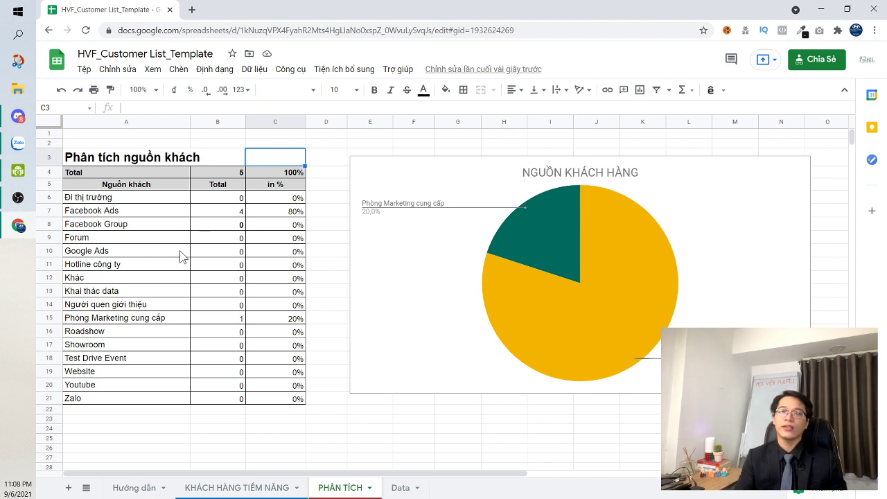
pyautogui.click(277, 228)
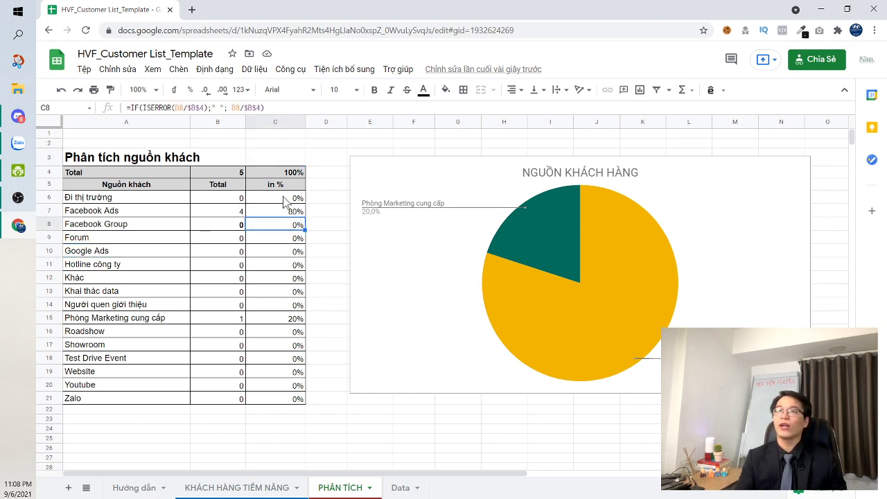
pyautogui.moveTo(228, 212); pyautogui.dragTo(308, 219)
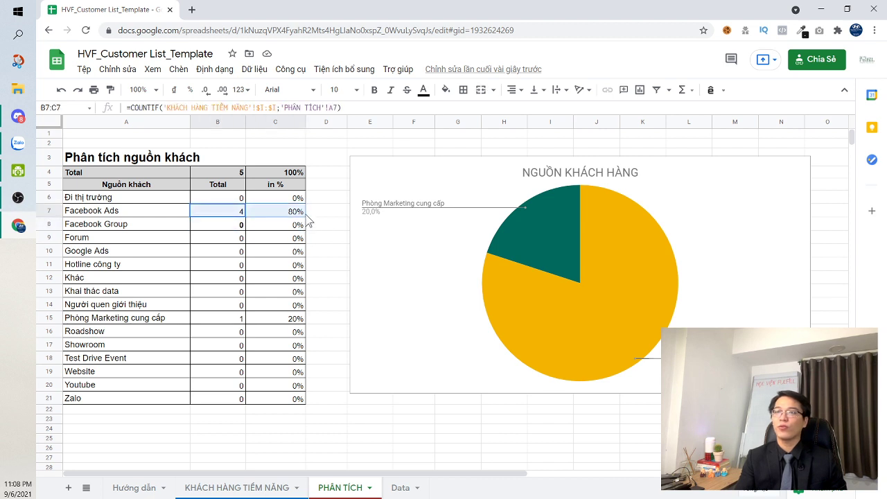
pyautogui.moveTo(237, 320); pyautogui.dragTo(302, 321)
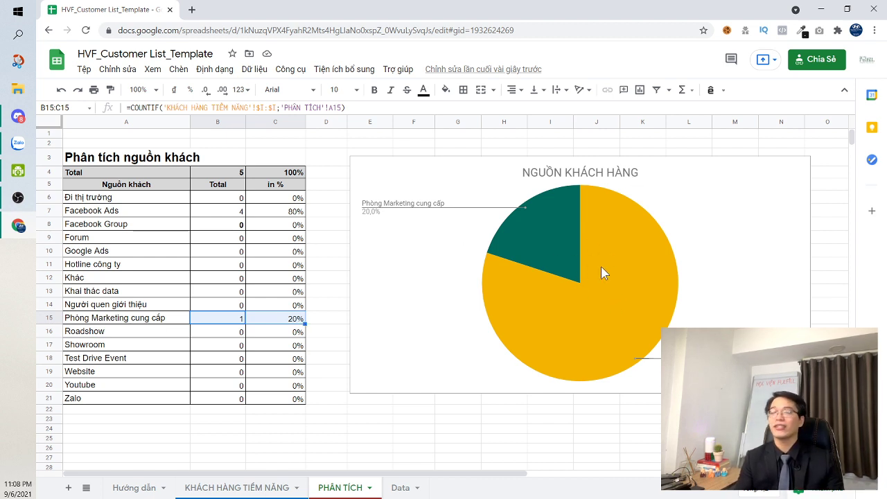
pyautogui.click(223, 488)
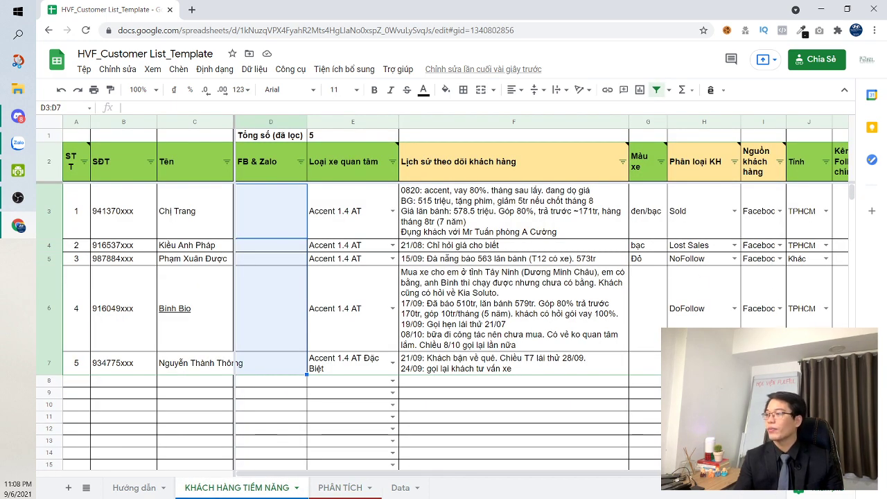
# - Set the fourth lead's source in I6 to Google Ads, check the updated pie chart, then open Data
pyautogui.click(703, 363)
pyautogui.click(781, 318)
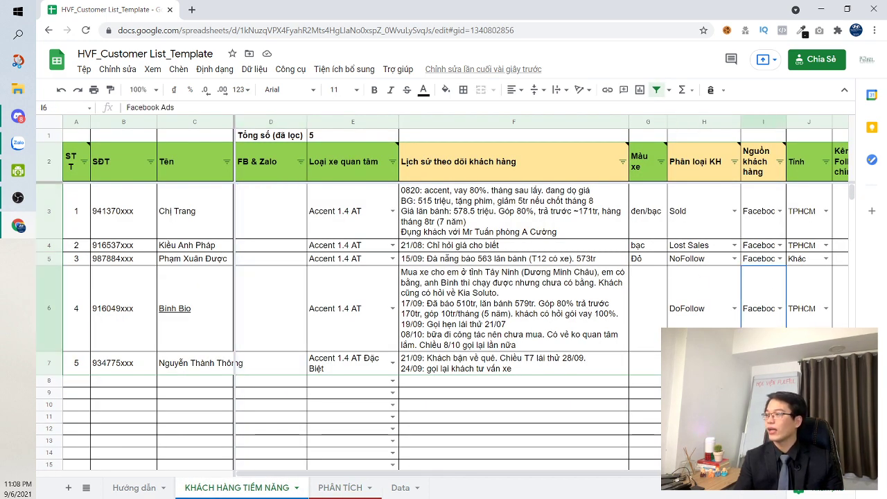
pyautogui.doubleClick(783, 318)
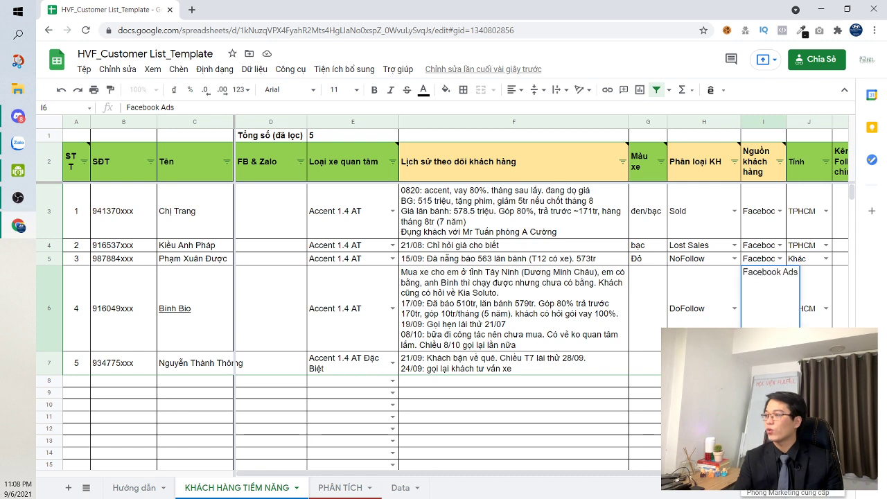
pyautogui.click(769, 360)
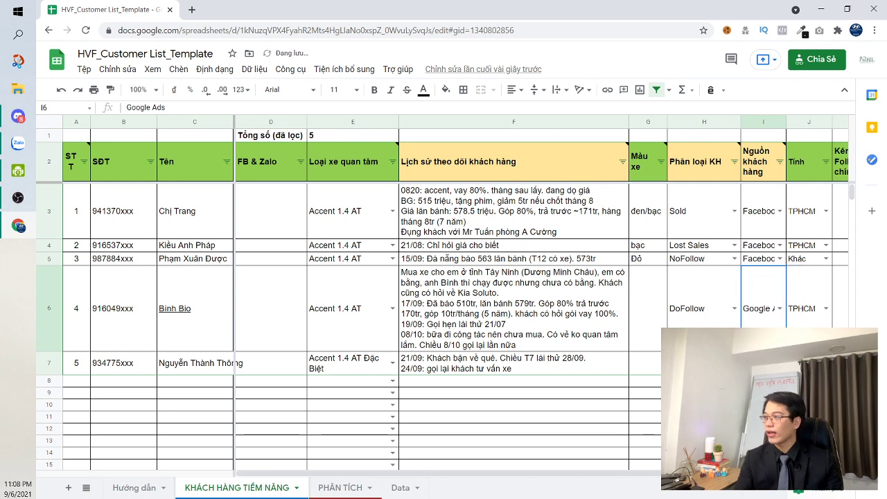
pyautogui.click(341, 488)
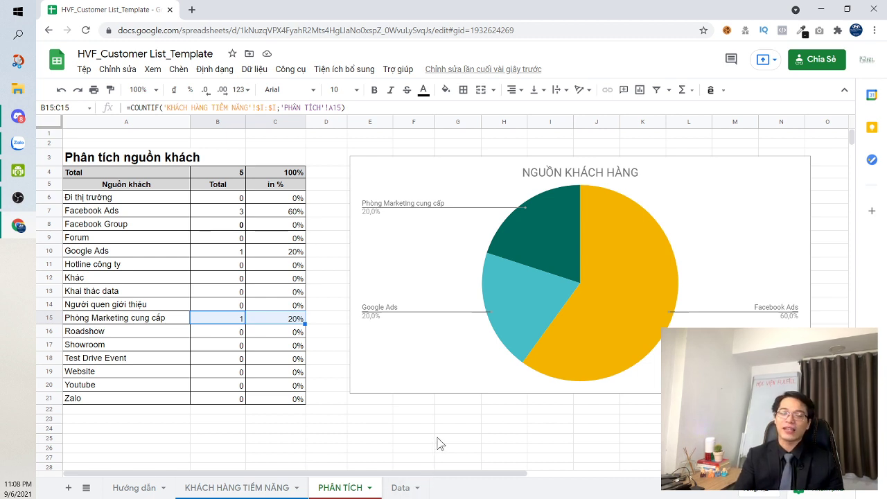
pyautogui.click(392, 488)
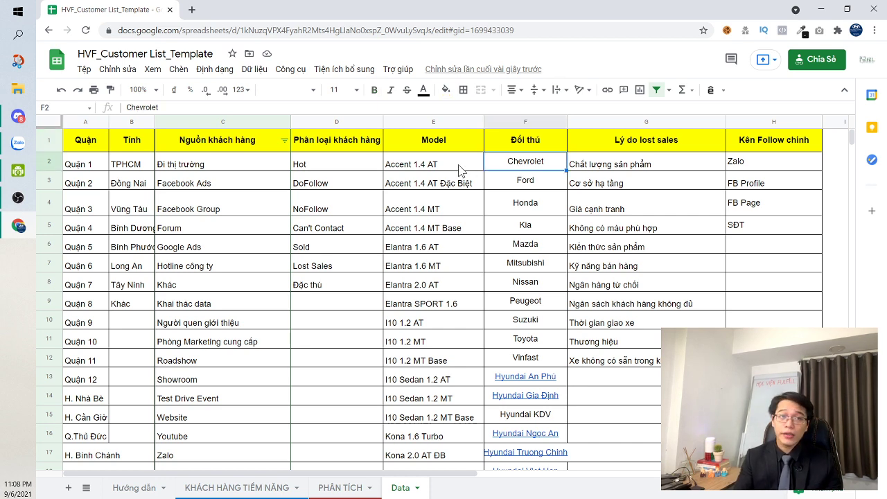
pyautogui.moveTo(462, 167); pyautogui.dragTo(441, 397)
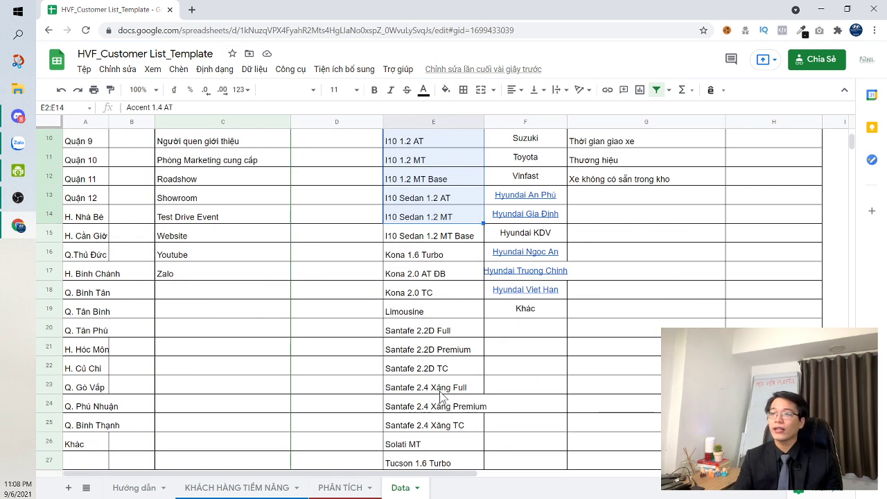
pyautogui.click(458, 163)
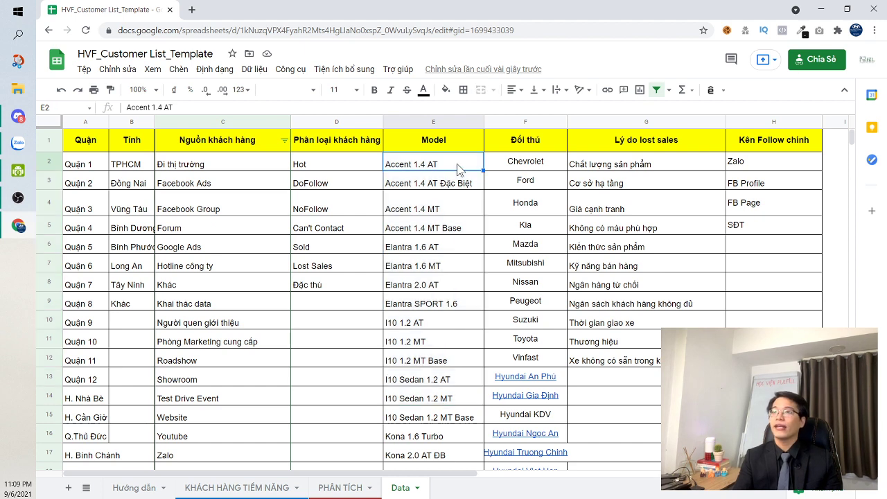
pyautogui.scroll(-5, 457, 165)
pyautogui.scroll(-2, 458, 166)
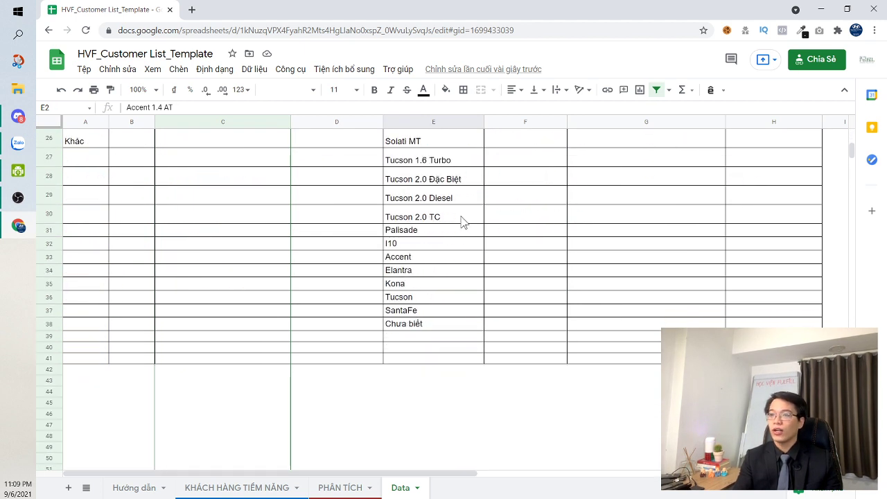
pyautogui.keyDown('shift'); pyautogui.click(431, 324); pyautogui.keyUp('shift')
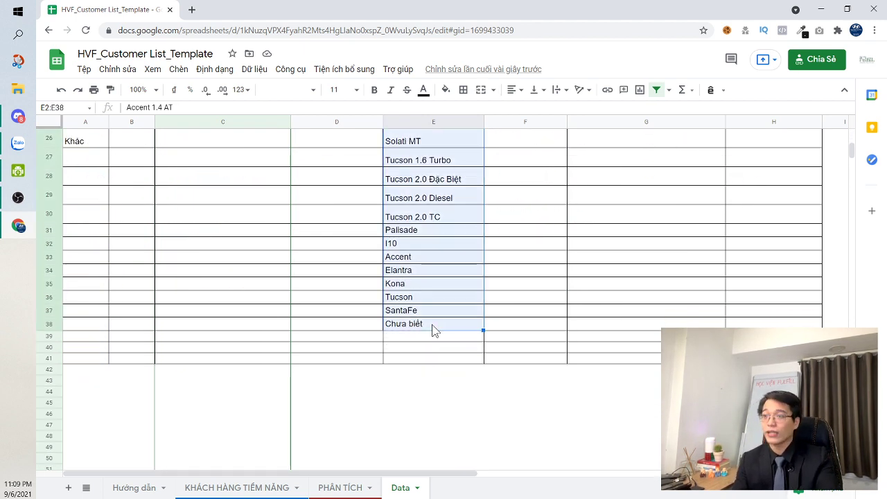
pyautogui.scroll(7, 431, 324)
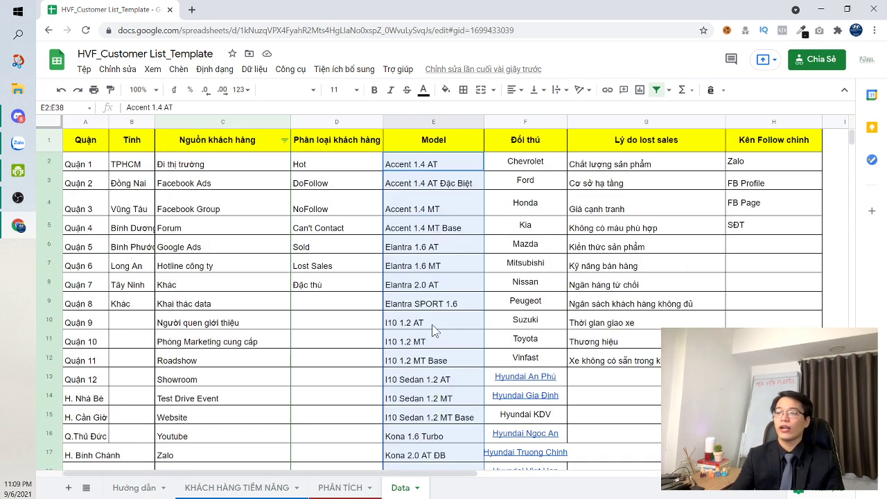
pyautogui.rightClick(435, 192)
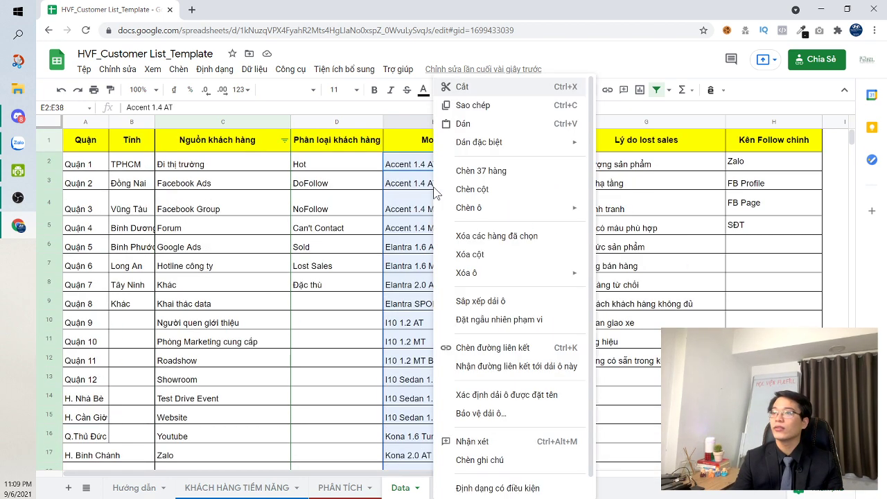
pyautogui.click(500, 255)
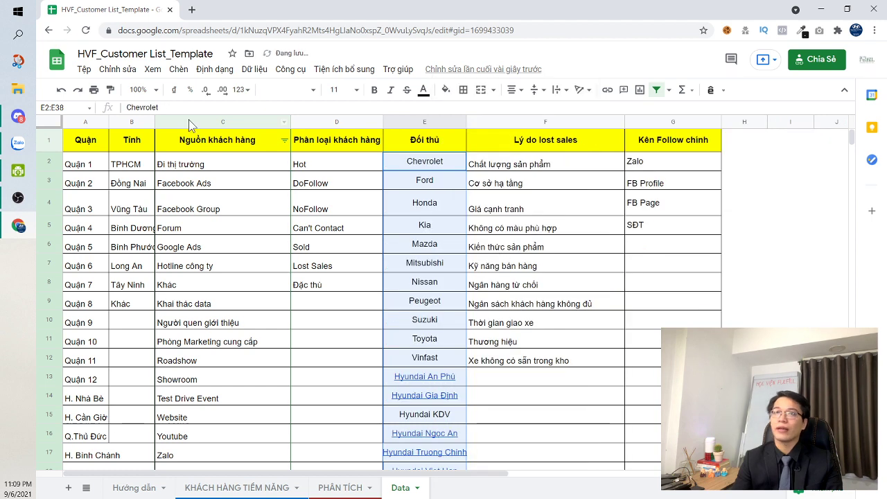
pyautogui.click(61, 90)
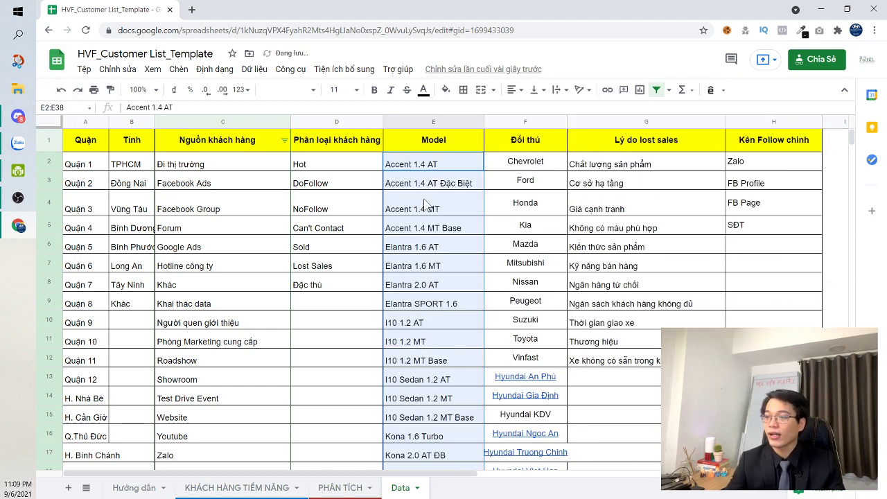
# - Clear the Model list and enter Vios CVT in E2, replacing the mistyped Toyota Camra
pyautogui.press('Delete')
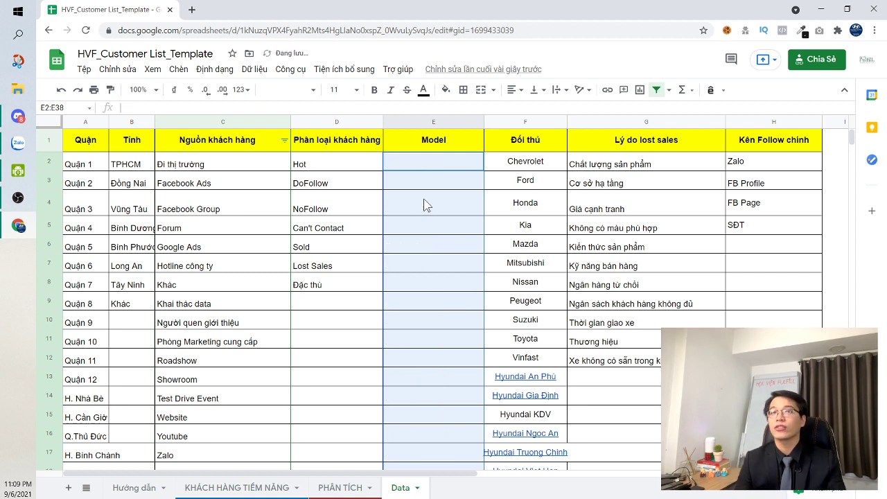
pyautogui.click(423, 198)
pyautogui.click(426, 175)
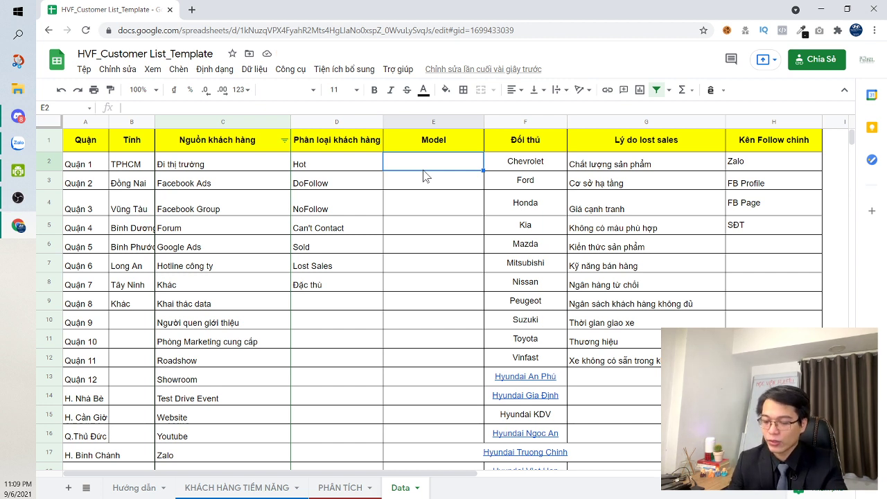
pyautogui.write('Toyota')
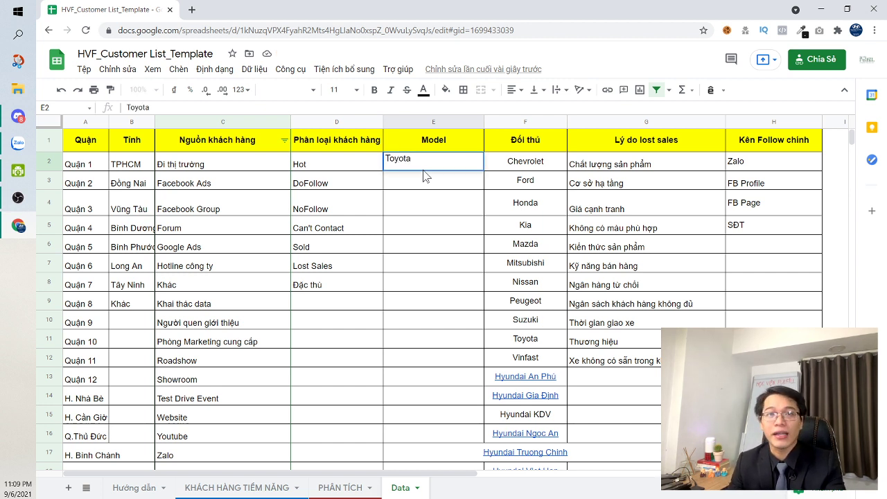
pyautogui.write(' Camr')
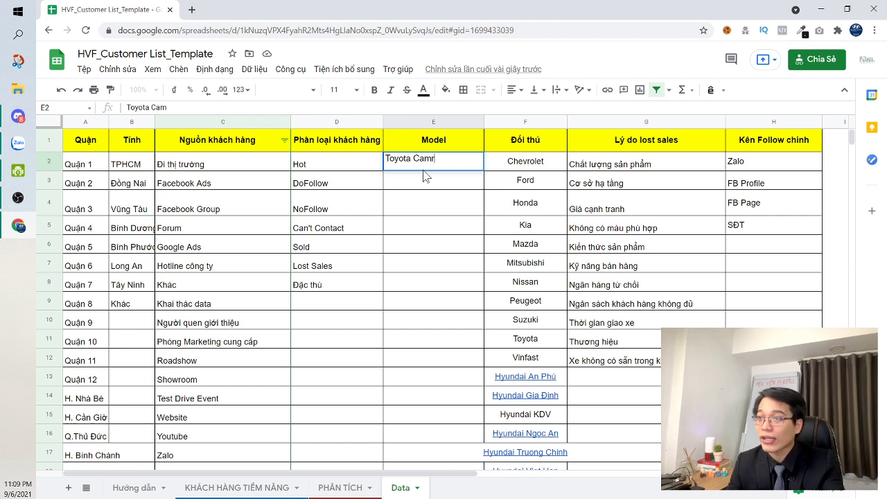
pyautogui.write('a')
pyautogui.press('Return')
pyautogui.write('T')
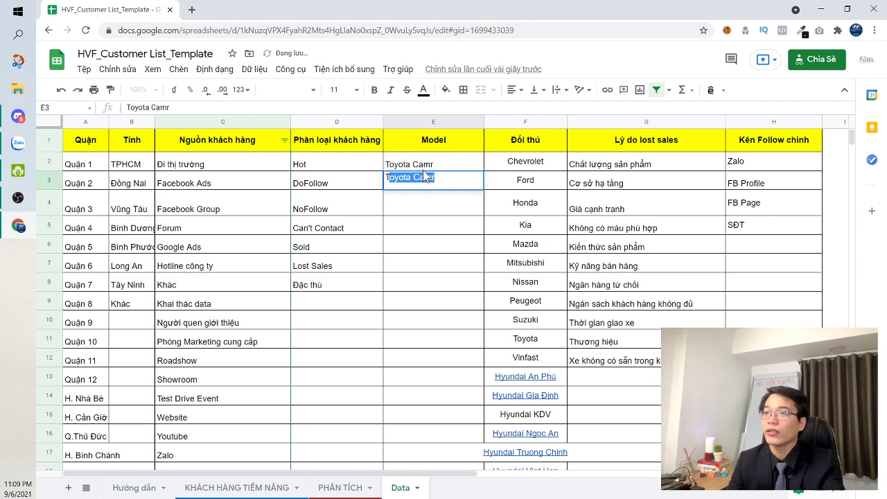
pyautogui.write('\\')
pyautogui.press('BackSpace')
pyautogui.press('BackSpace')
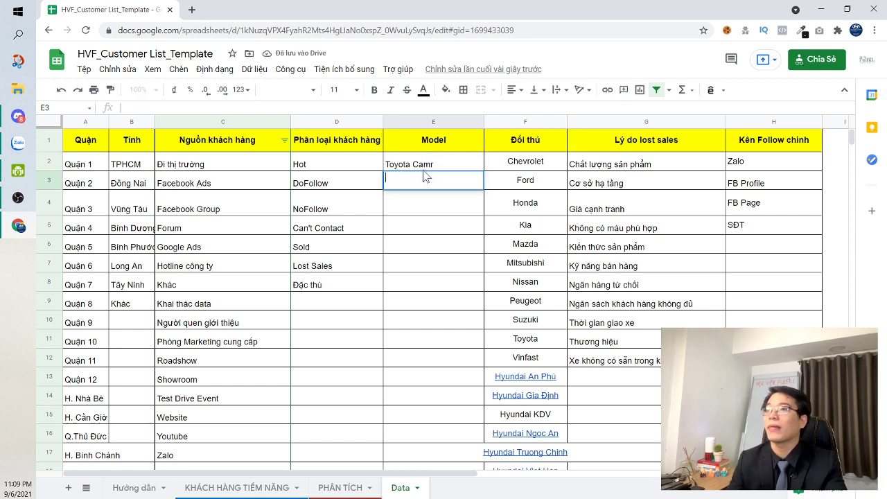
pyautogui.press('Up')
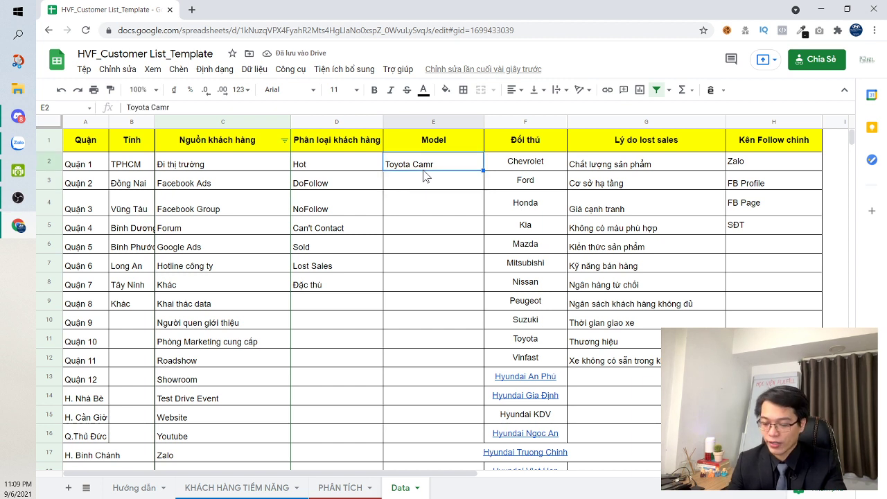
pyautogui.write('Vios CV')
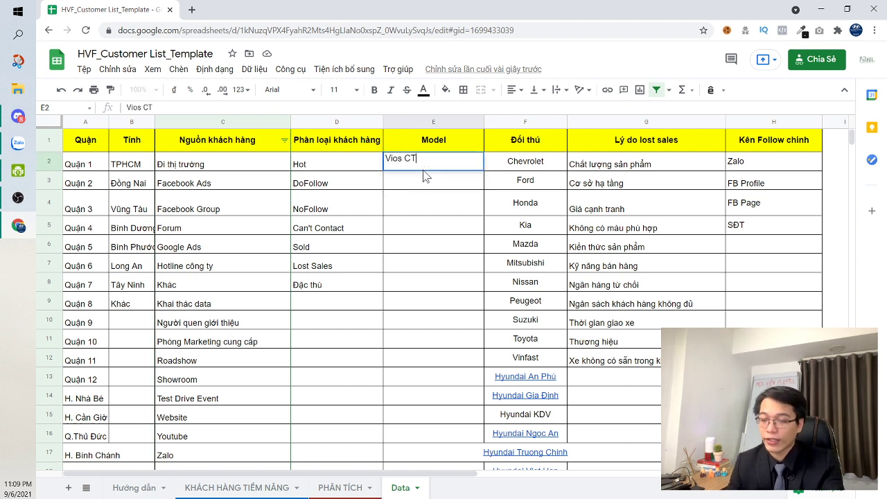
pyautogui.write('T')
pyautogui.click(422, 166)
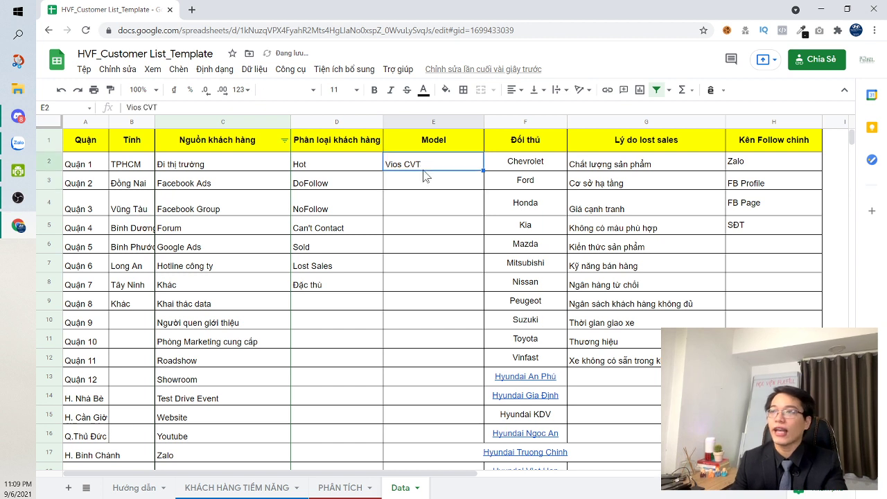
pyautogui.press('Down')
pyautogui.press('Down')
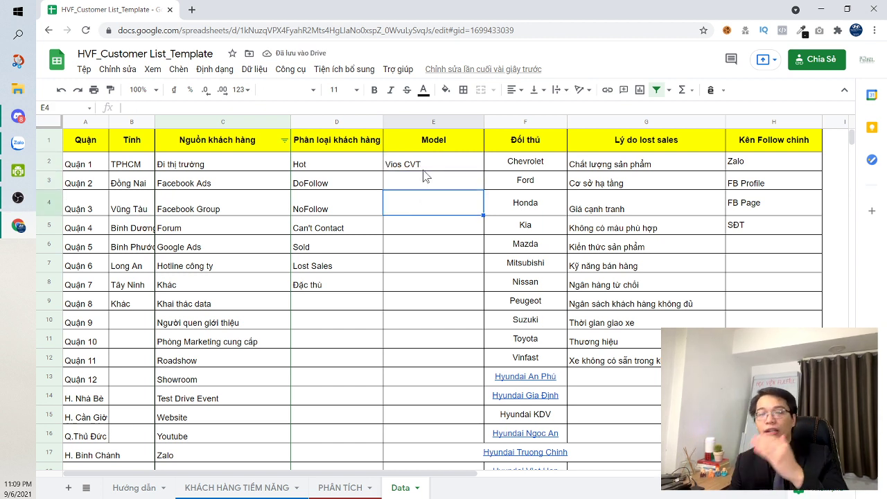
pyautogui.press('Down')
pyautogui.press('Down')
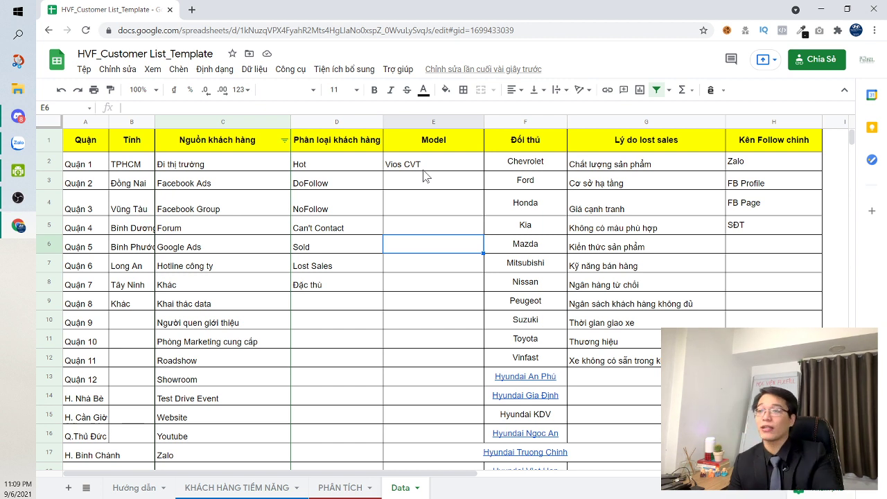
# - Undo the Vios CVT edits to bring back Accent 1.4 MT and Accent 1.4 AT Đặc Biệt in the Model column
pyautogui.click(62, 95)
pyautogui.click(61, 95)
pyautogui.click(62, 95)
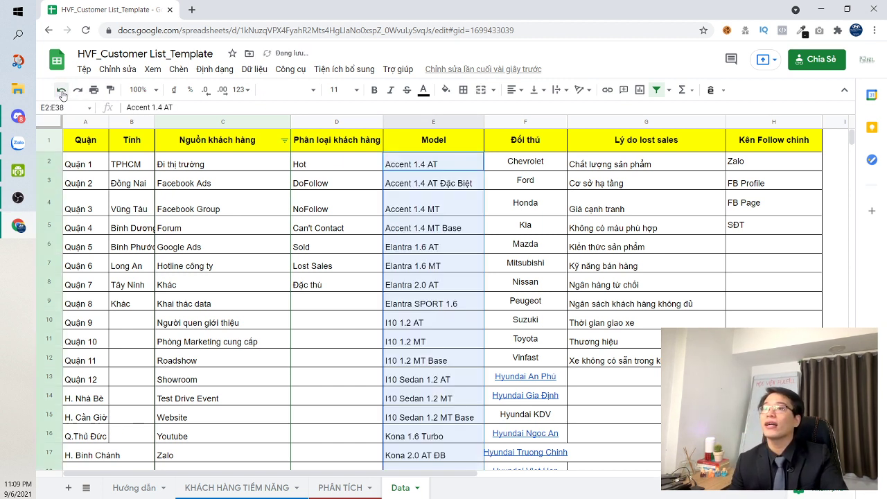
pyautogui.click(445, 201)
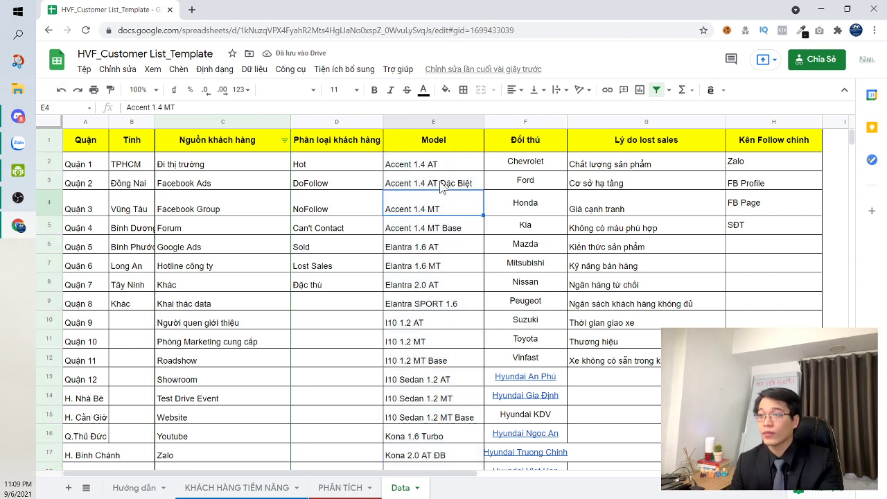
pyautogui.click(442, 185)
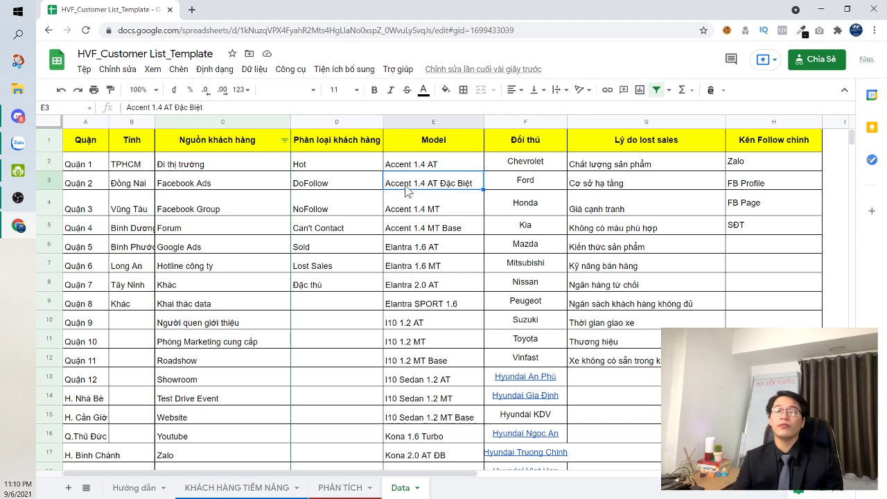
# - Scroll through the restored Model list to confirm it runs down to Chưa biết
pyautogui.scroll(-1, 408, 192)
pyautogui.scroll(-3, 409, 186)
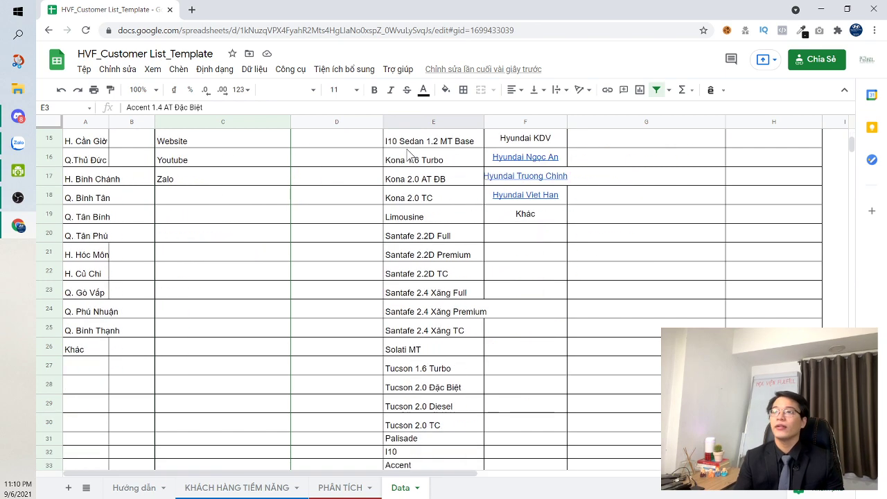
pyautogui.scroll(-3, 409, 174)
pyautogui.scroll(-2, 409, 159)
pyautogui.scroll(4, 409, 154)
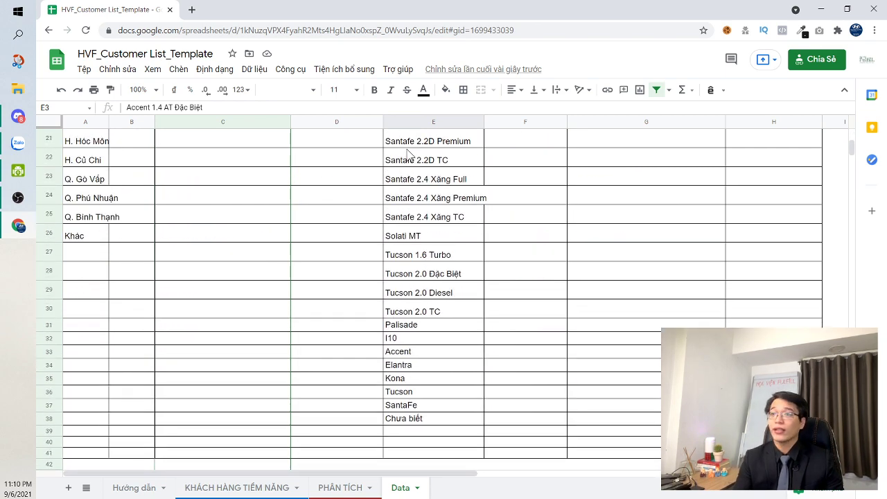
pyautogui.scroll(6, 346, 235)
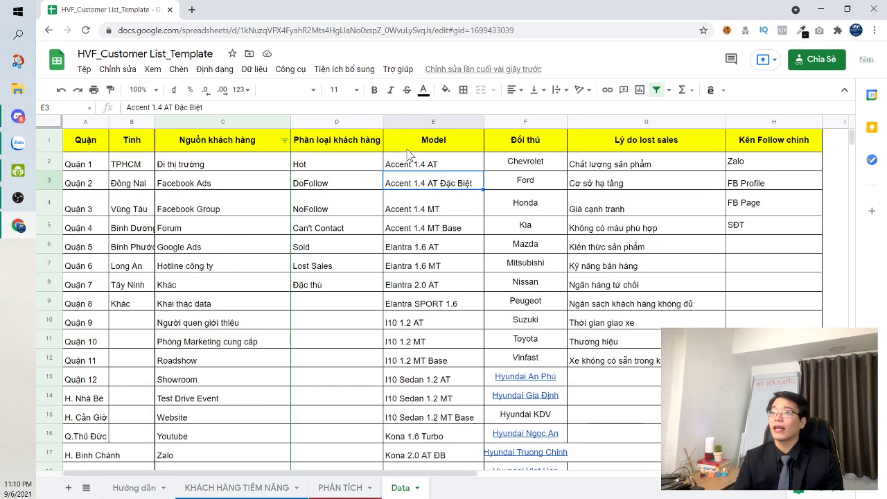
# - On KHÁCH HÀNG TIỀM NĂNG, view the first lead's Model choices and close them unchanged
pyautogui.click(202, 489)
pyautogui.click(392, 211)
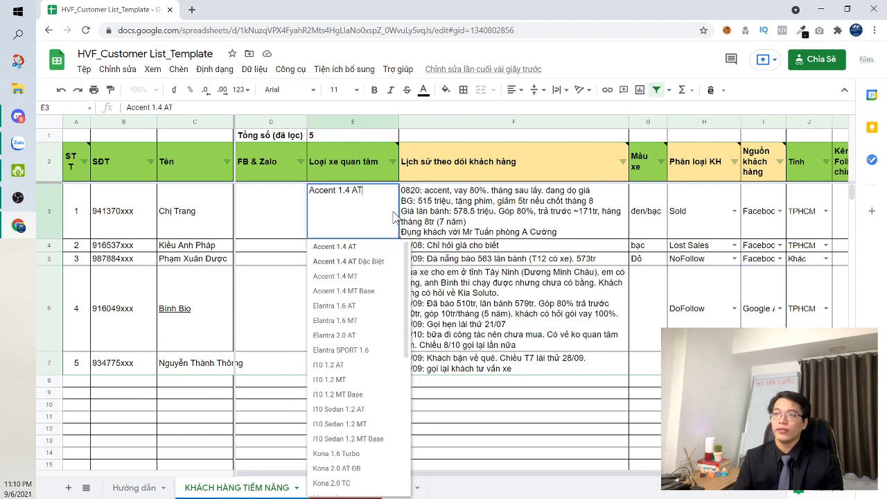
pyautogui.scroll(-5, 343, 392)
pyautogui.scroll(2, 348, 404)
pyautogui.scroll(-3, 347, 404)
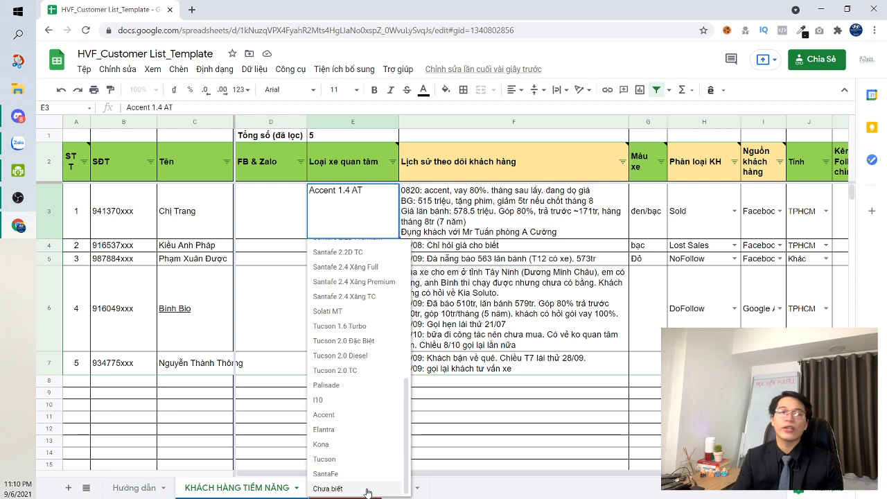
pyautogui.scroll(2, 368, 488)
pyautogui.scroll(10, 371, 485)
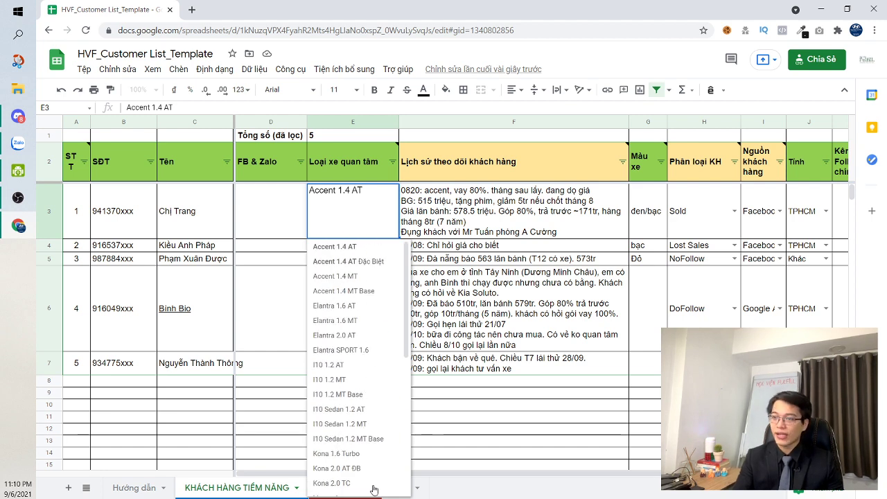
pyautogui.click(496, 399)
# - Go to the Data sheet and scroll its Model list from Accent 1.4 AT to Chưa biết and back
pyautogui.click(341, 490)
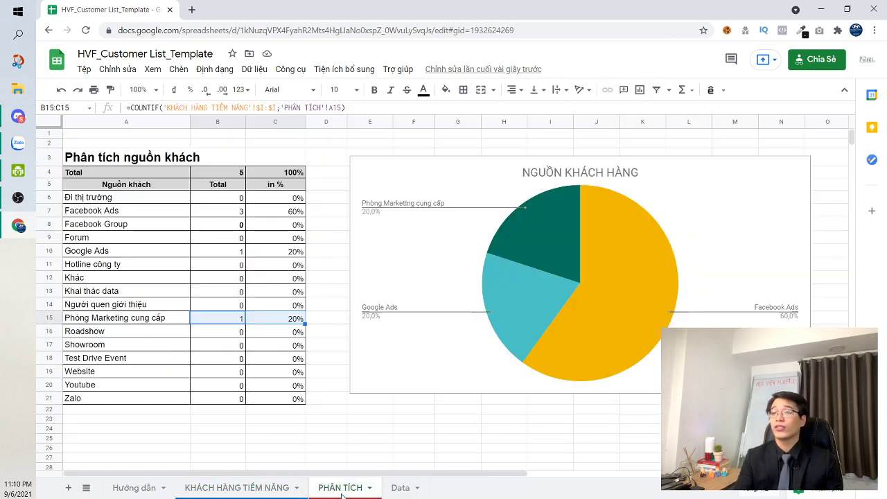
pyautogui.click(402, 488)
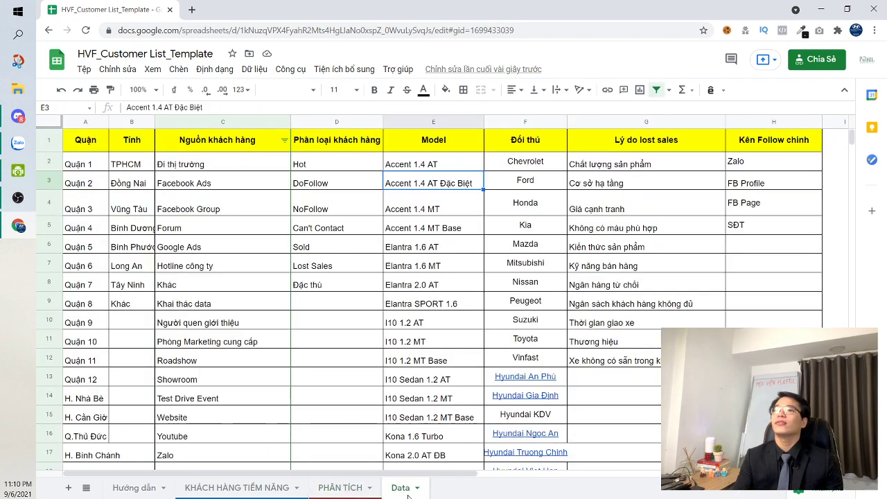
pyautogui.scroll(-5, 435, 337)
pyautogui.scroll(-3, 431, 338)
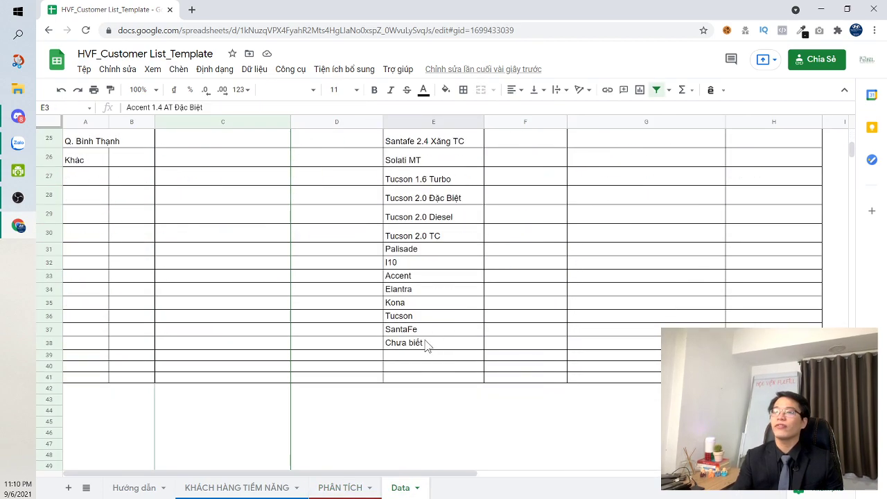
pyautogui.click(425, 344)
pyautogui.scroll(5, 424, 344)
pyautogui.scroll(3, 425, 344)
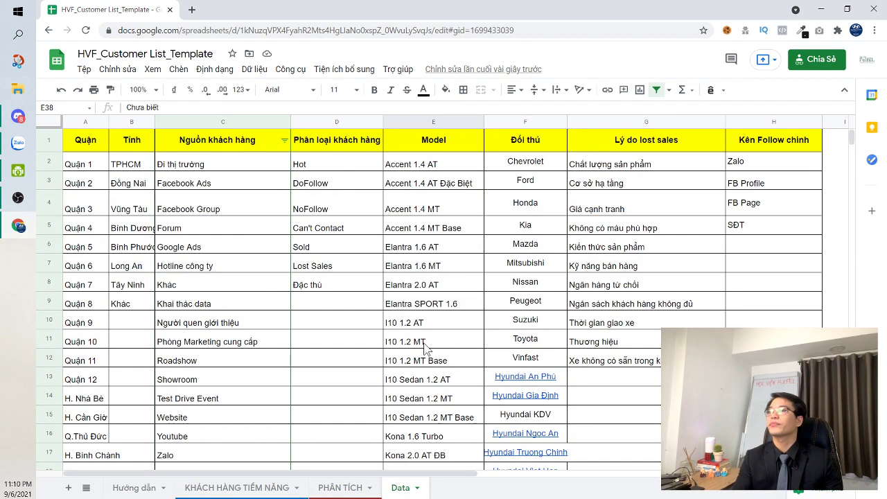
pyautogui.click(657, 165)
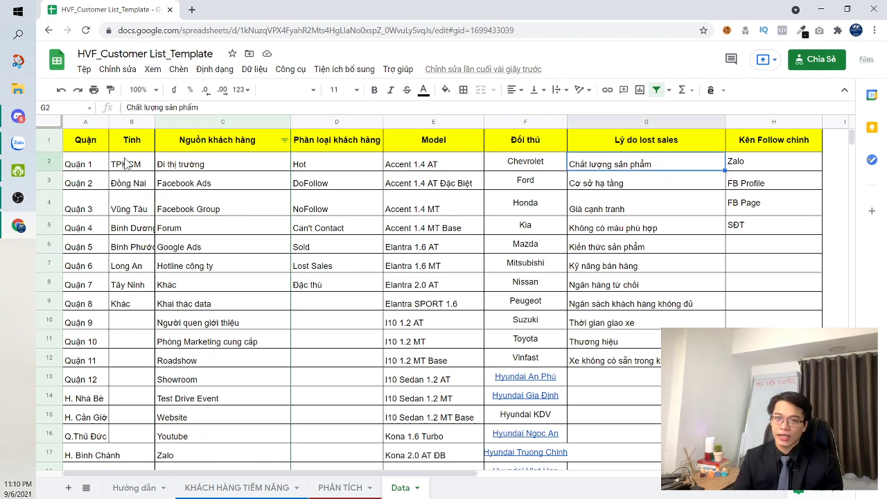
pyautogui.moveTo(126, 162); pyautogui.dragTo(153, 396)
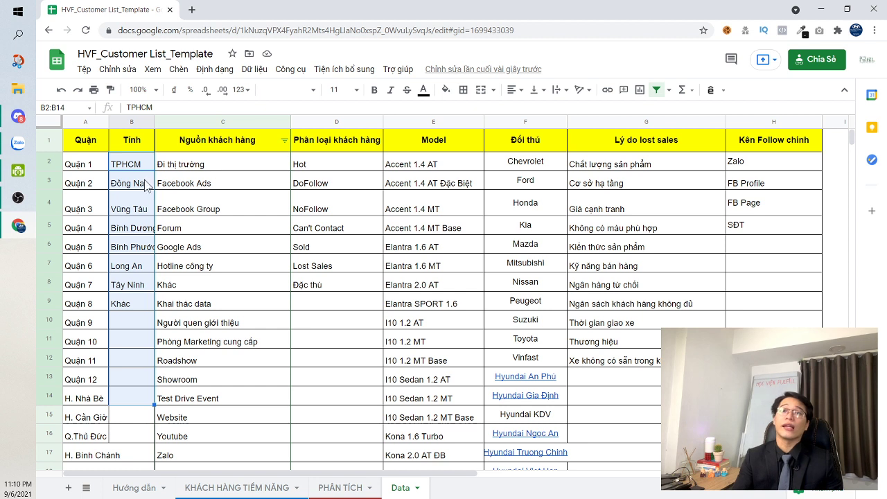
pyautogui.click(137, 168)
pyautogui.moveTo(137, 169); pyautogui.dragTo(146, 162)
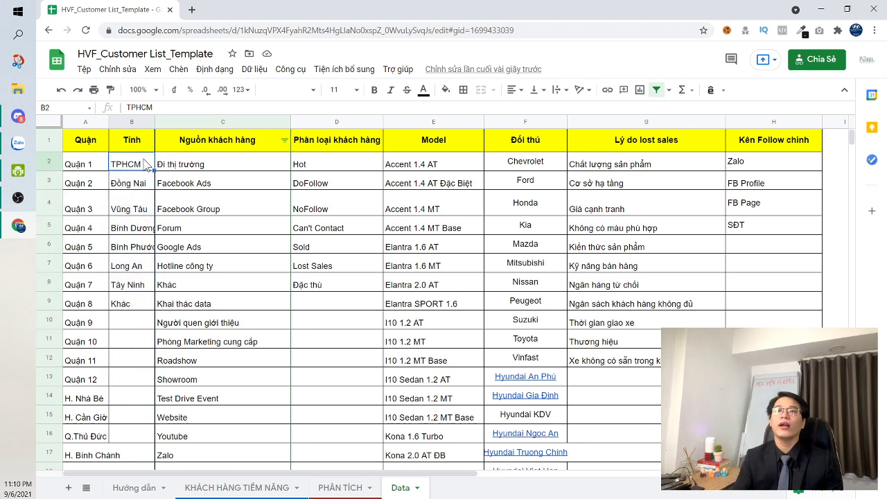
pyautogui.moveTo(142, 183)
pyautogui.mouseDown()
pyautogui.moveTo(133, 305)
pyautogui.moveTo(133, 286)
pyautogui.mouseUp()
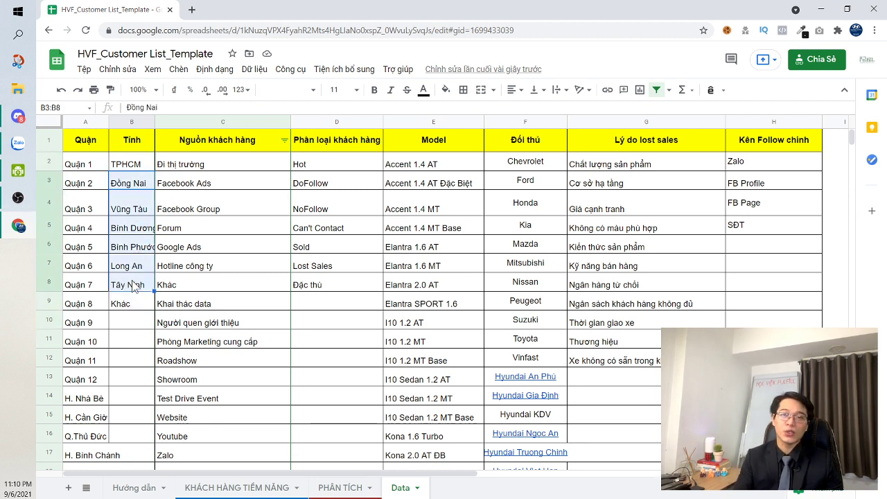
pyautogui.click(137, 305)
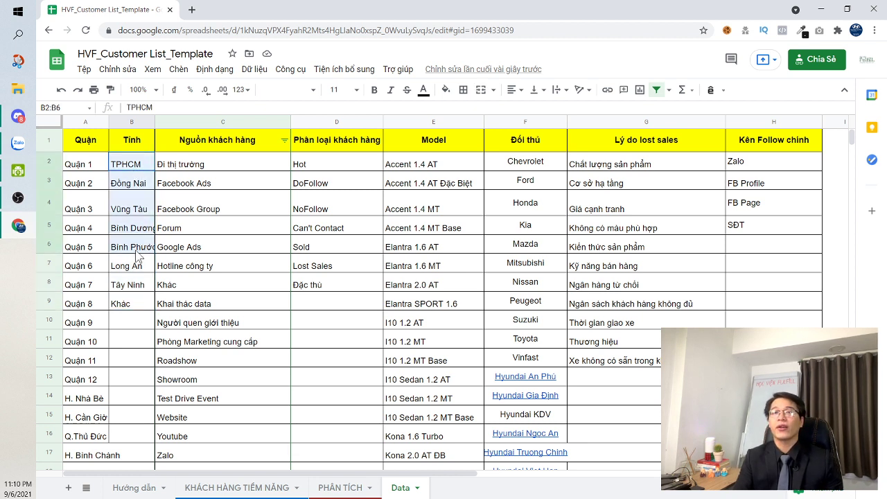
pyautogui.moveTo(135, 172); pyautogui.dragTo(139, 304)
pyautogui.click(135, 203)
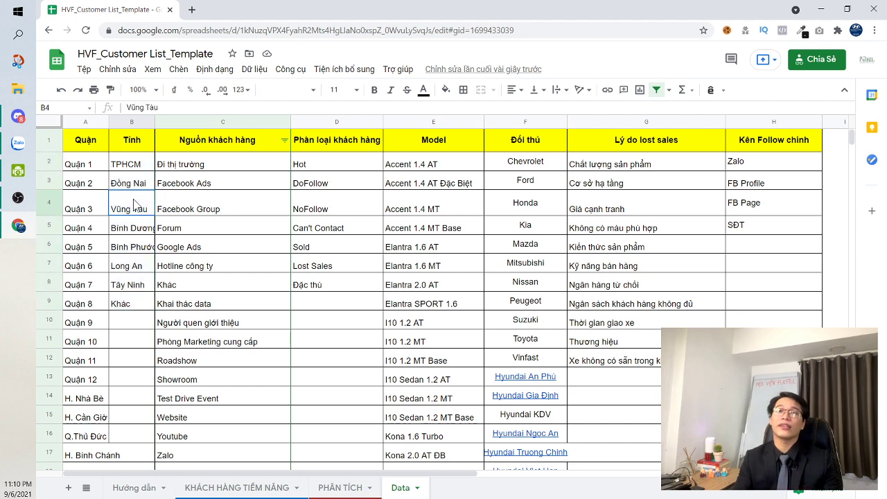
pyautogui.moveTo(139, 174); pyautogui.dragTo(143, 306)
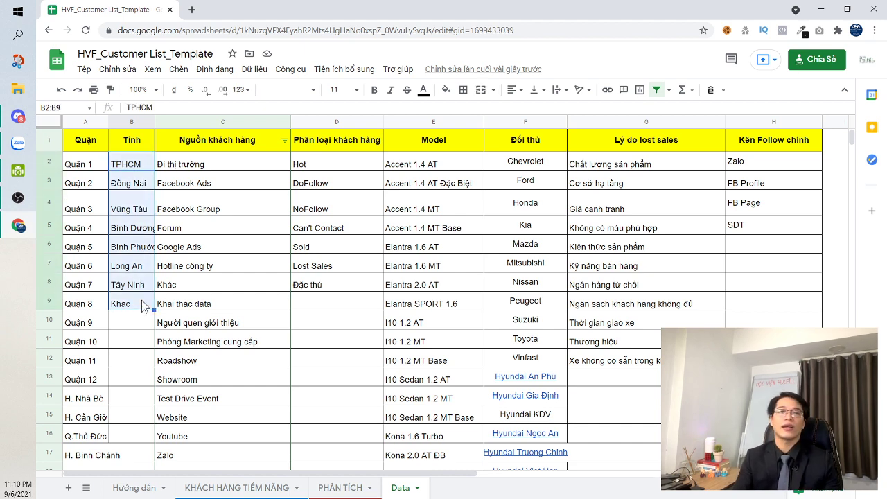
pyautogui.scroll(-2, 144, 306)
pyautogui.scroll(2, 144, 306)
pyautogui.click(235, 232)
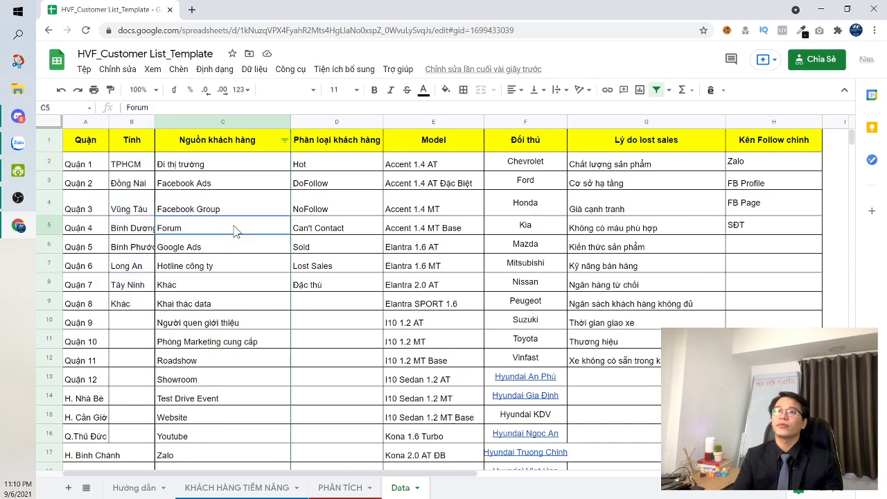
pyautogui.moveTo(210, 179); pyautogui.dragTo(208, 463)
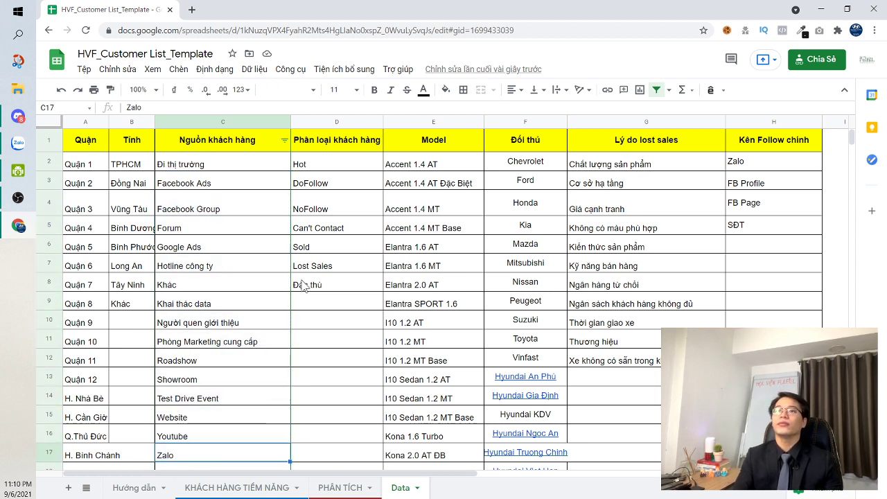
pyautogui.click(337, 232)
pyautogui.moveTo(340, 175); pyautogui.dragTo(336, 284)
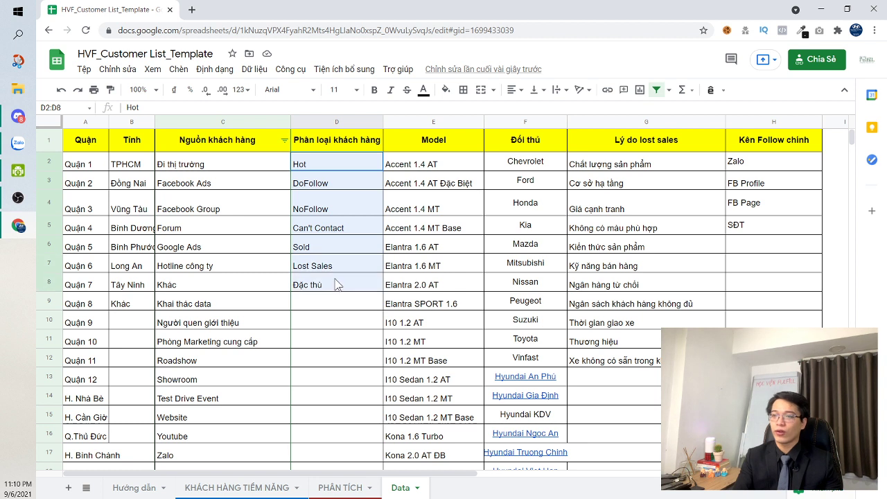
pyautogui.click(334, 165)
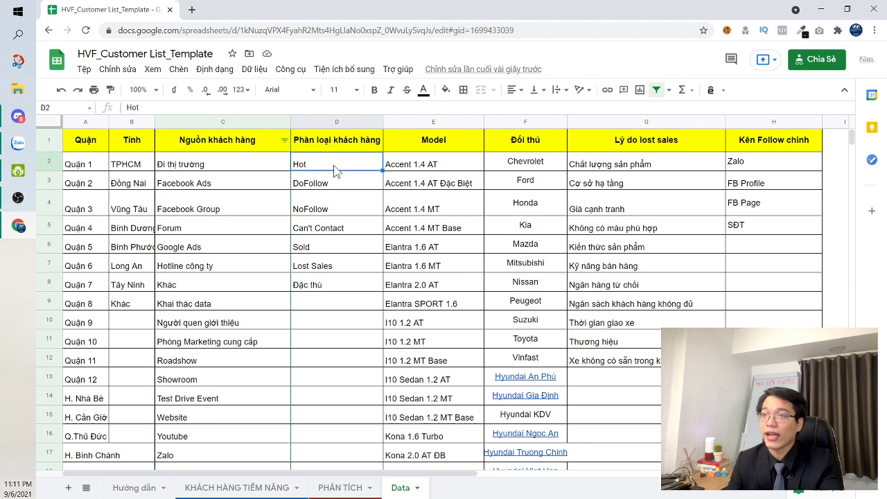
# - Change D2 from Hot to NÓNG and confirm the lead sheet's customer-type dropdown offers NÓNG
pyautogui.write('K')
pyautogui.write('ÓNG')
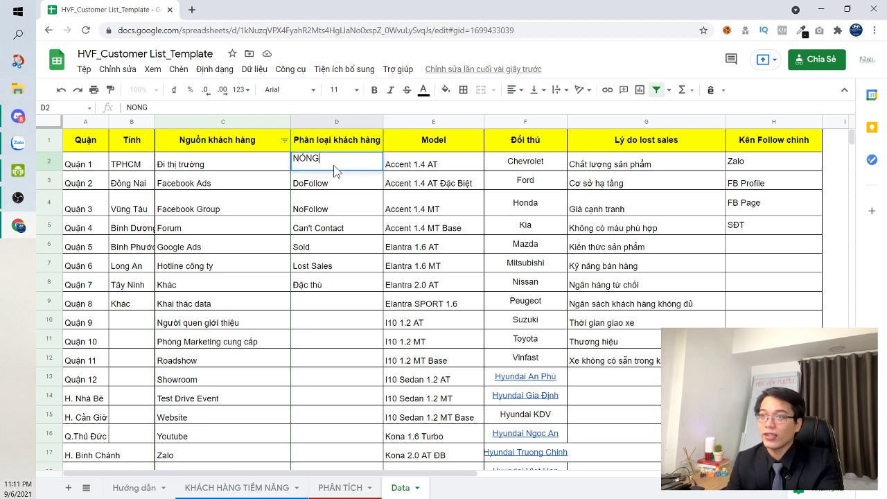
pyautogui.press('Return')
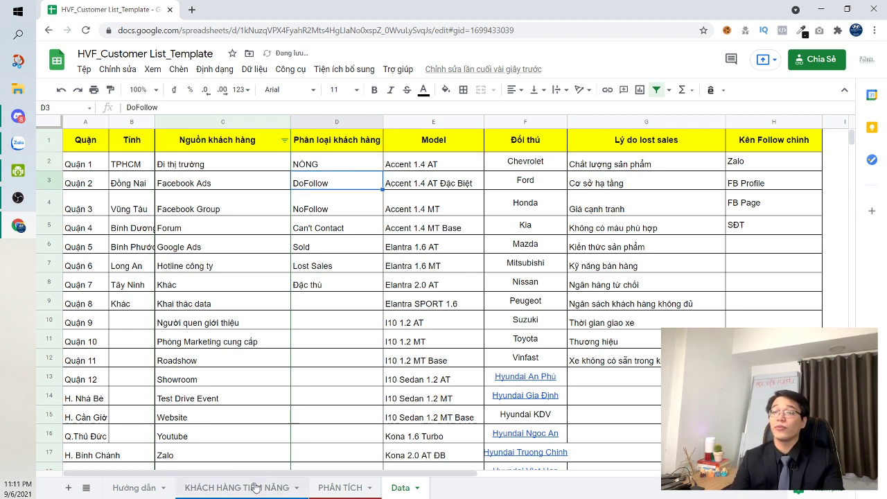
pyautogui.click(256, 488)
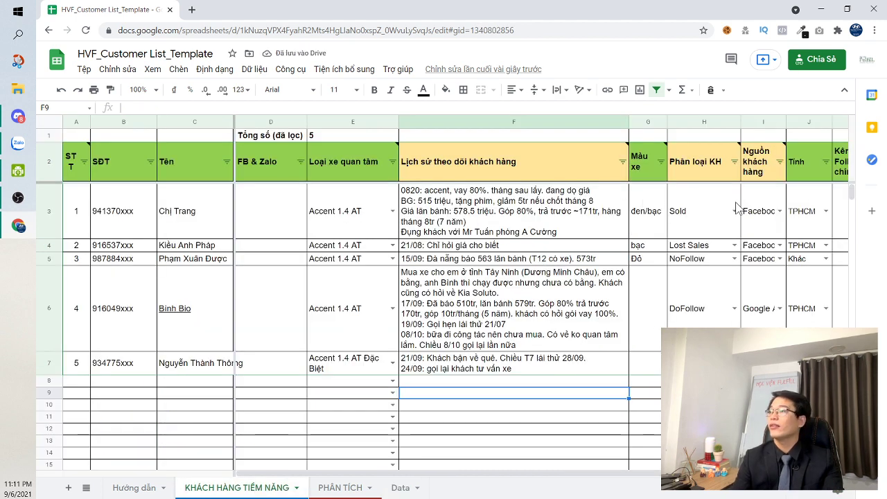
pyautogui.click(704, 220)
pyautogui.click(734, 212)
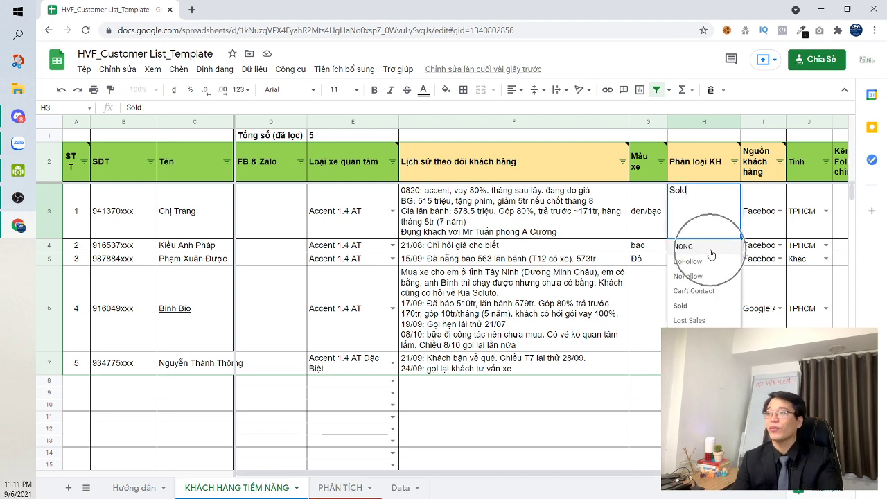
pyautogui.click(343, 488)
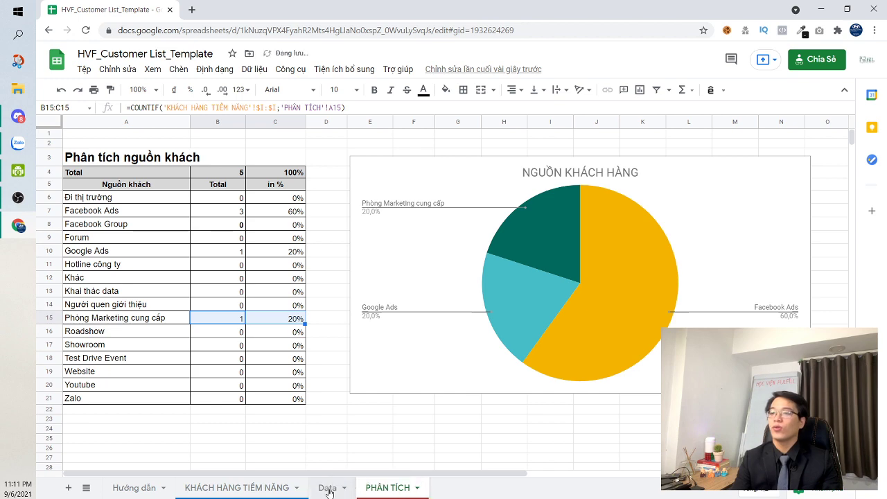
pyautogui.click(330, 489)
# - Put Hot back in D2 and move the Data tab to sit after PHÂN TÍCH
pyautogui.click(369, 163)
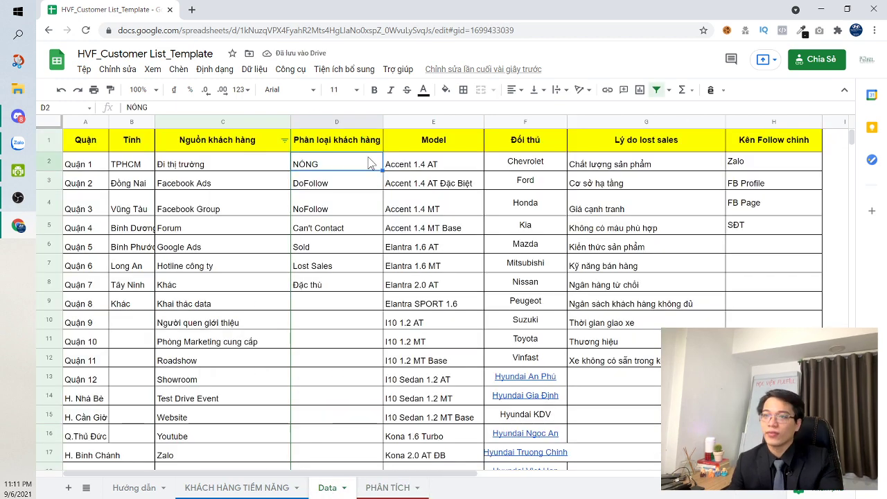
pyautogui.write('Hot')
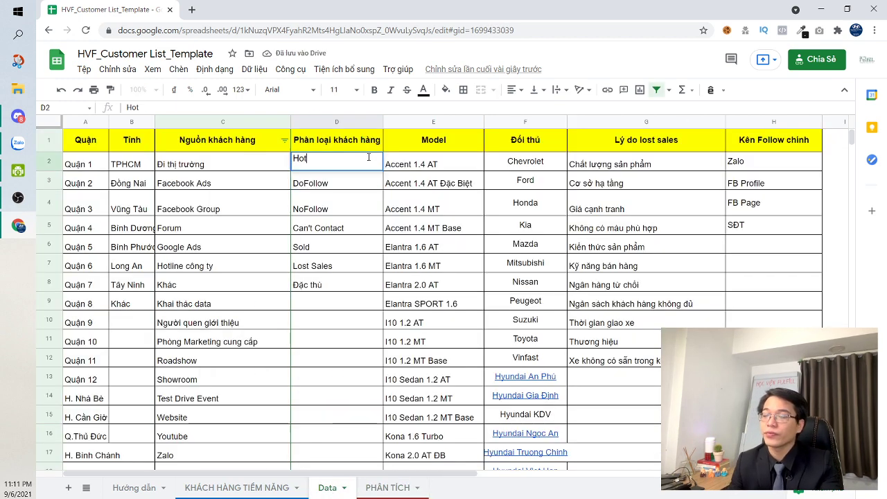
pyautogui.click(415, 212)
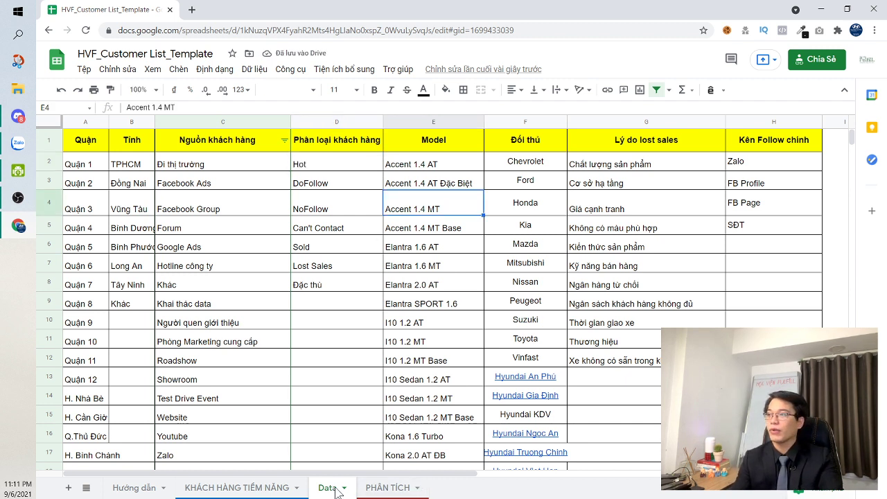
pyautogui.moveTo(372, 492); pyautogui.dragTo(408, 493)
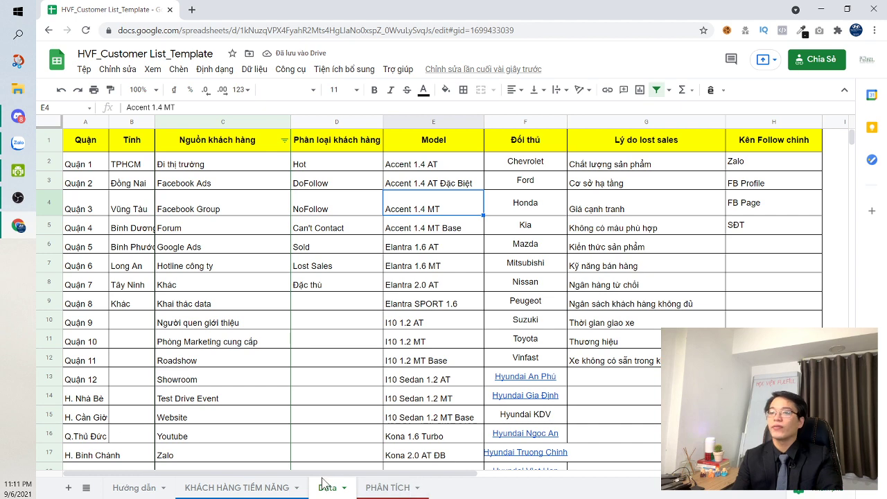
pyautogui.moveTo(325, 490); pyautogui.dragTo(411, 488)
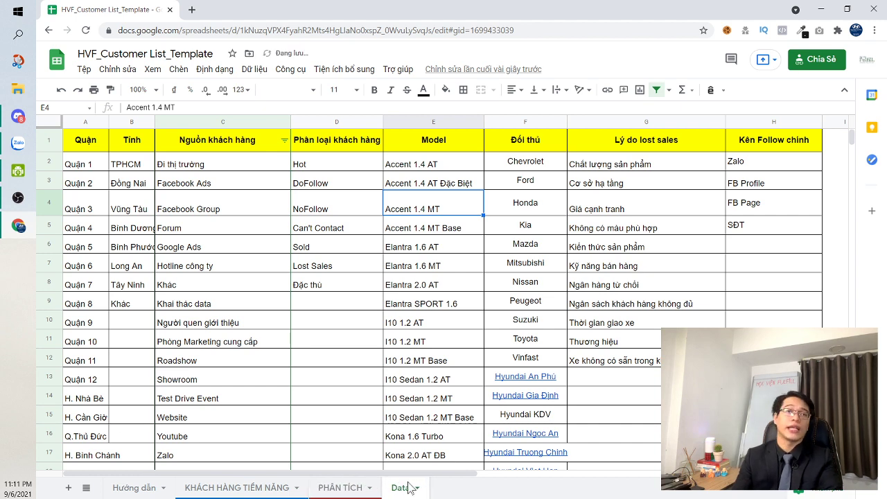
# - Return to KHÁCH HÀNG TIỀM NĂNG and scroll sideways through the first lead's follow-up columns
pyautogui.click(269, 490)
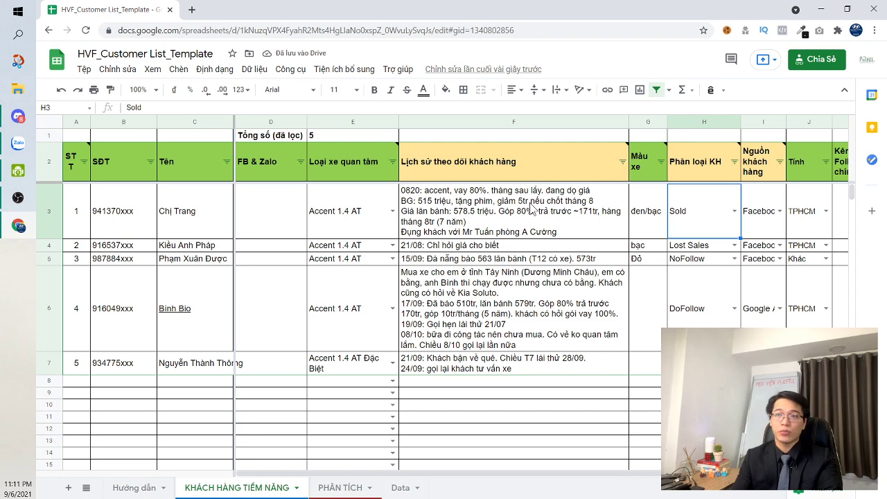
pyautogui.click(532, 209)
pyautogui.hscroll(2, 532, 209)
pyautogui.hscroll(-2, 531, 209)
pyautogui.hscroll(2, 531, 209)
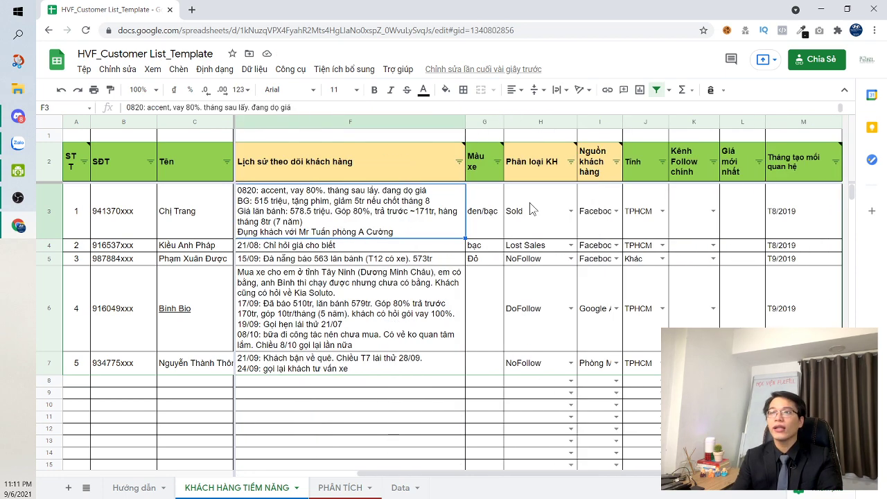
pyautogui.hscroll(-2, 531, 209)
pyautogui.hscroll(2, 532, 209)
pyautogui.hscroll(-2, 531, 209)
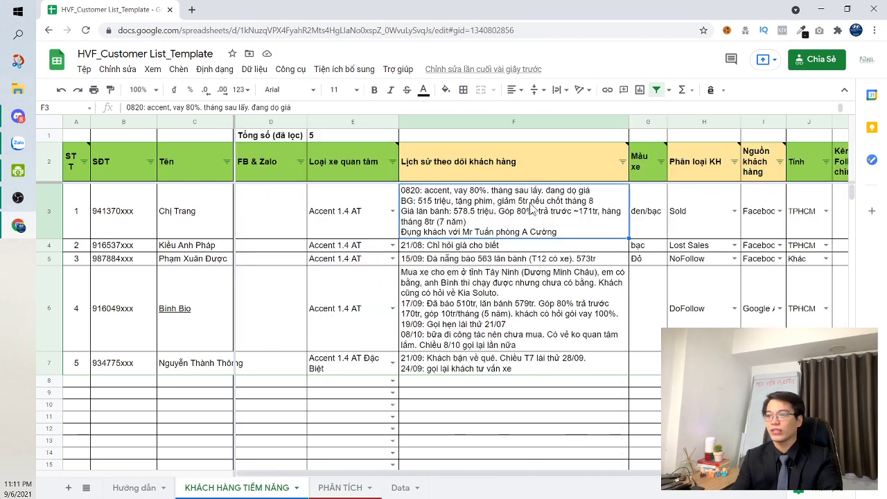
pyautogui.hscroll(2, 532, 210)
pyautogui.hscroll(-2, 532, 210)
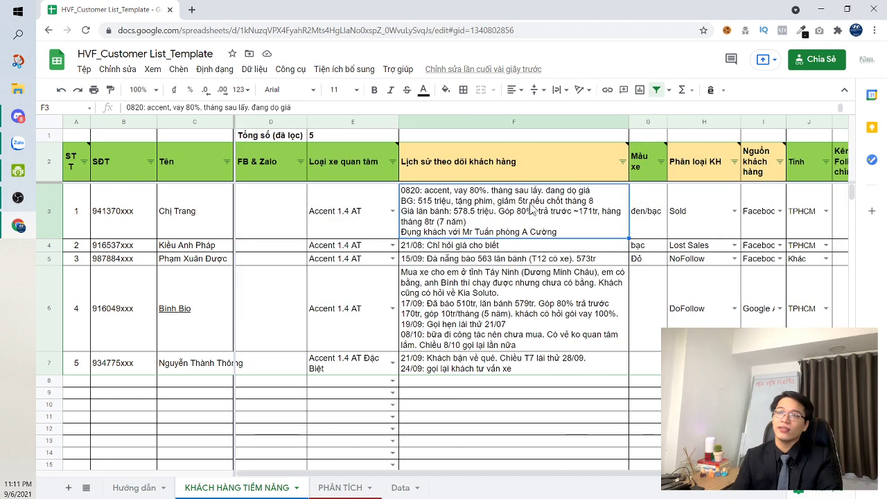
pyautogui.moveTo(511, 310); pyautogui.dragTo(505, 439)
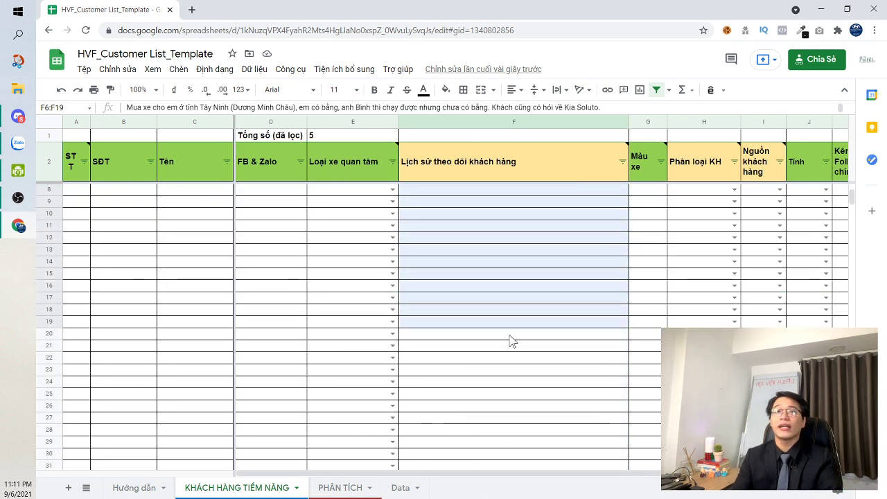